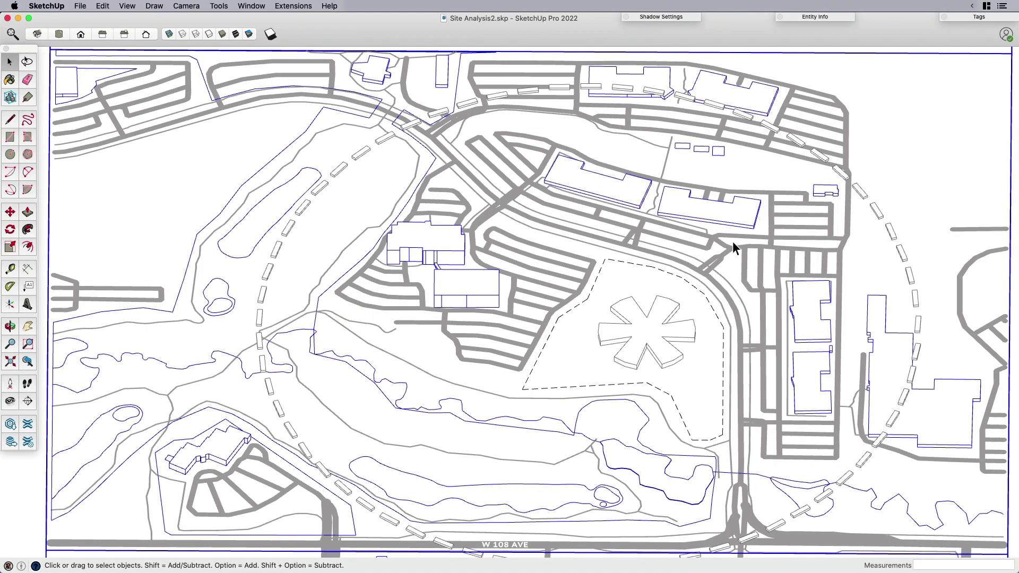
Orbit the site plan between near top-down and tilted views to gauge the layout
middle_drag(635, 313, 651, 94)
click(651, 94)
middle_drag(632, 192, 633, 313)
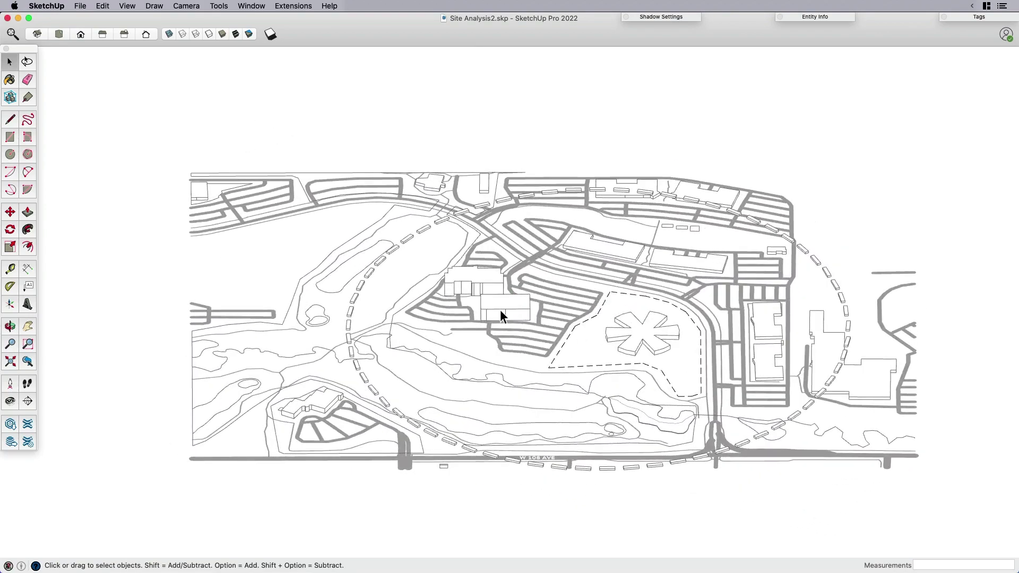
middle_drag(503, 308, 532, 330)
scroll(480, 282, down, 2)
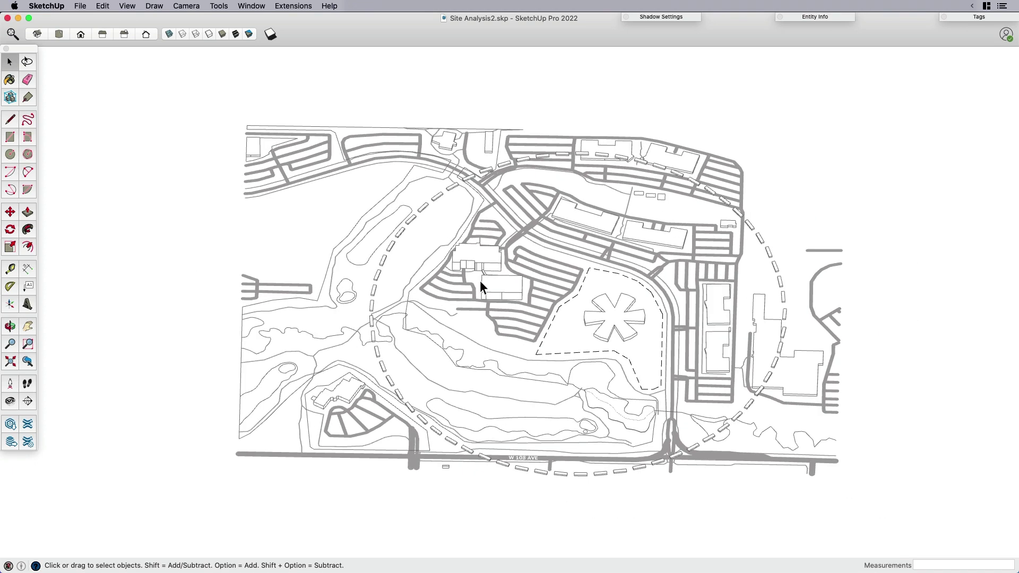
Inspect the dashed site-area boundary, asterisk building and dashed walking circle groups
click(572, 343)
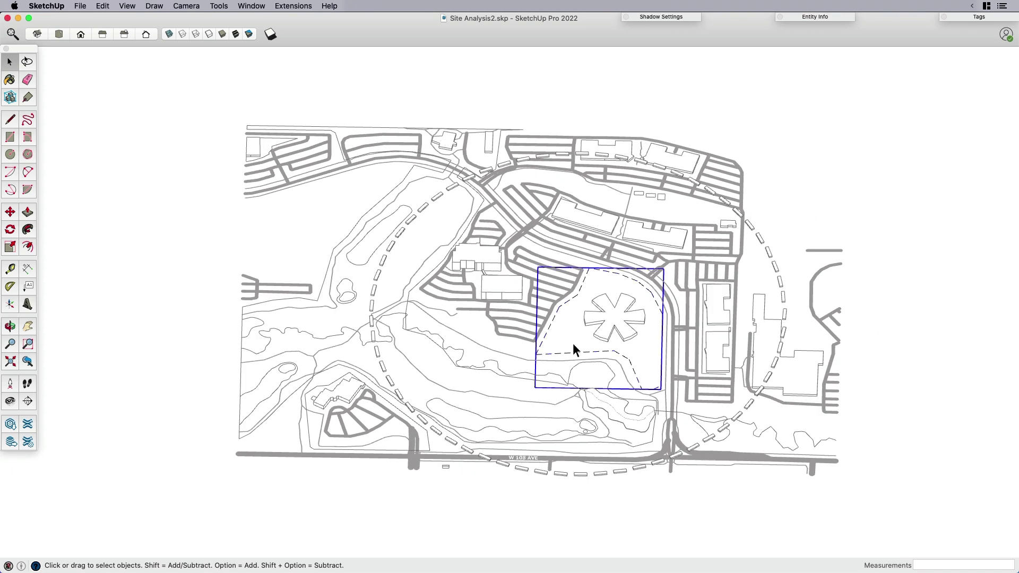
click(626, 325)
scroll(634, 343, up, 2)
scroll(632, 337, up, 1)
click(546, 363)
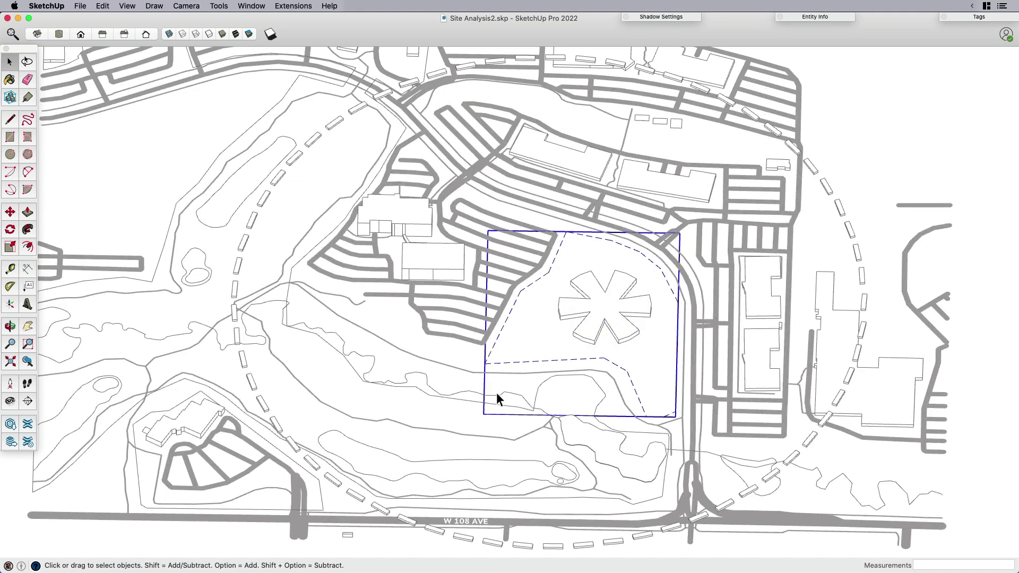
click(383, 509)
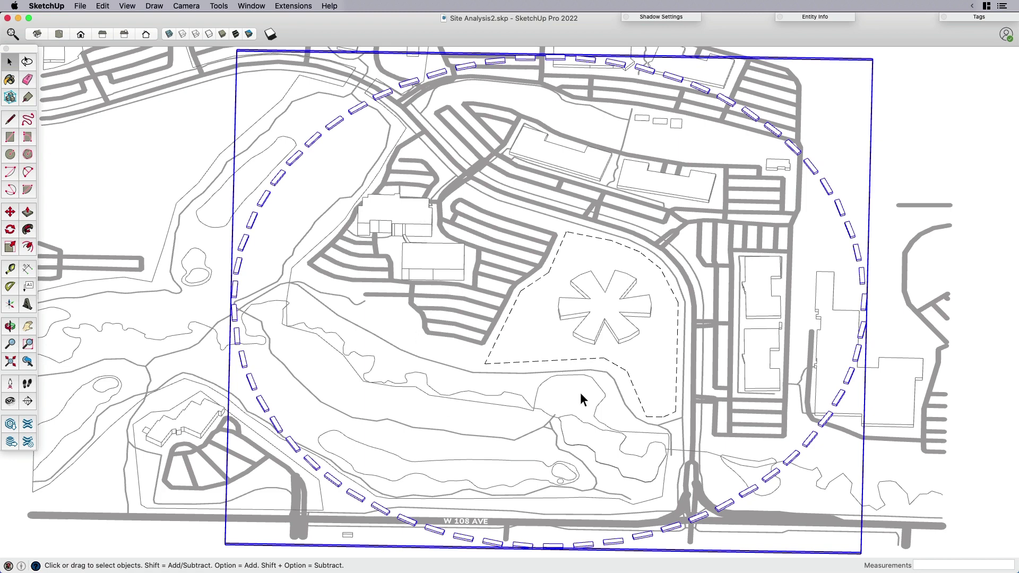
scroll(582, 399, up, 1)
click(547, 356)
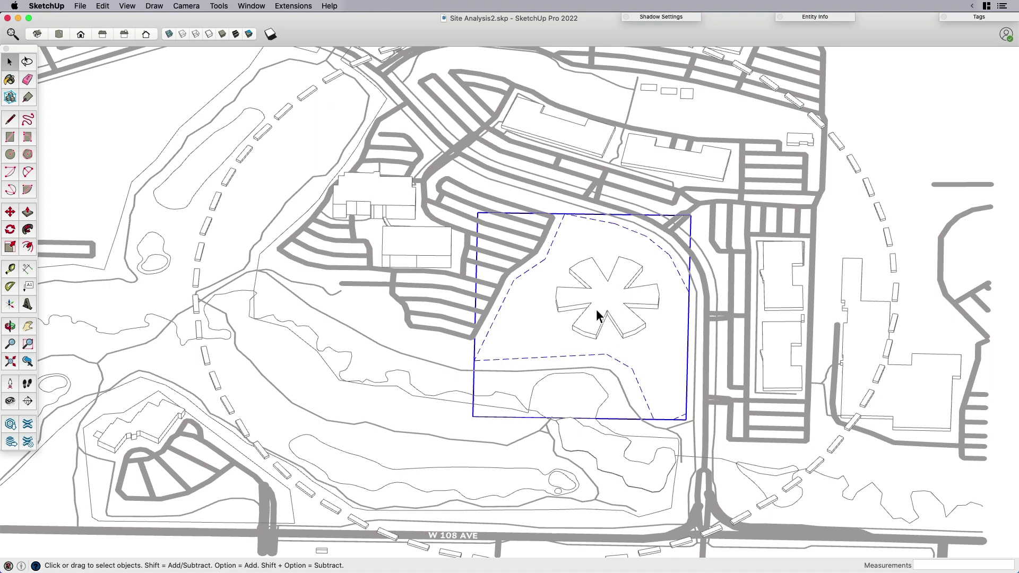
scroll(597, 309, down, 3)
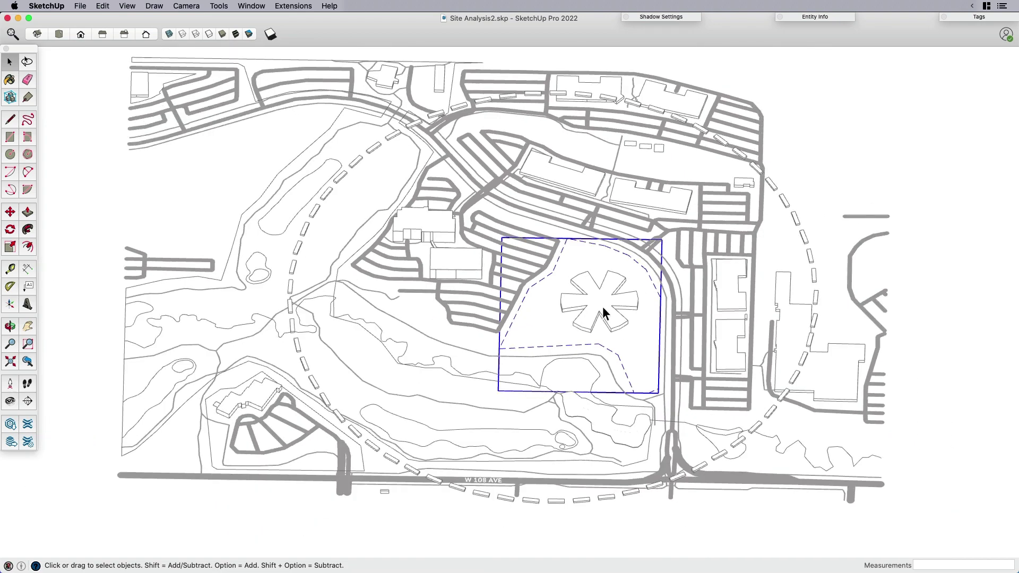
click(603, 306)
Tilt the plan into an angled perspective showing the whole site, panned into frame
middle_drag(622, 374, 600, 306)
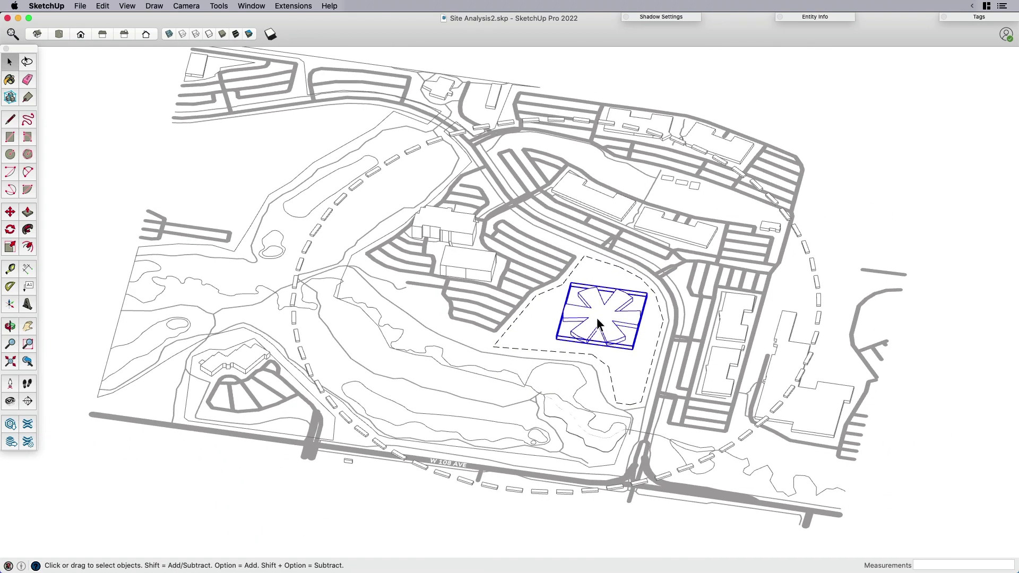
middle_drag(596, 382, 437, 260)
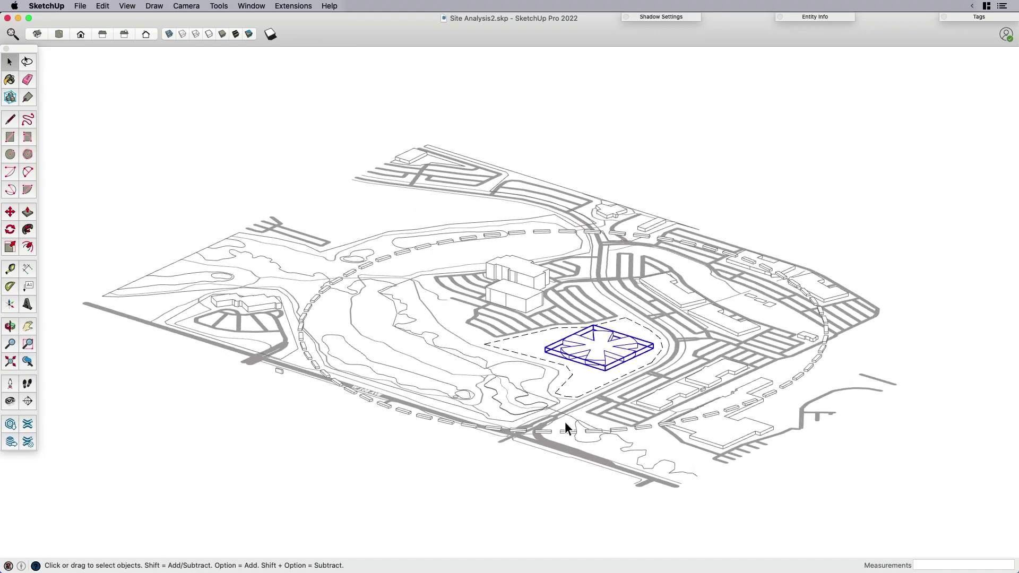
middle_drag(567, 423, 634, 446)
key(super+2)
scroll(651, 396, down, 3)
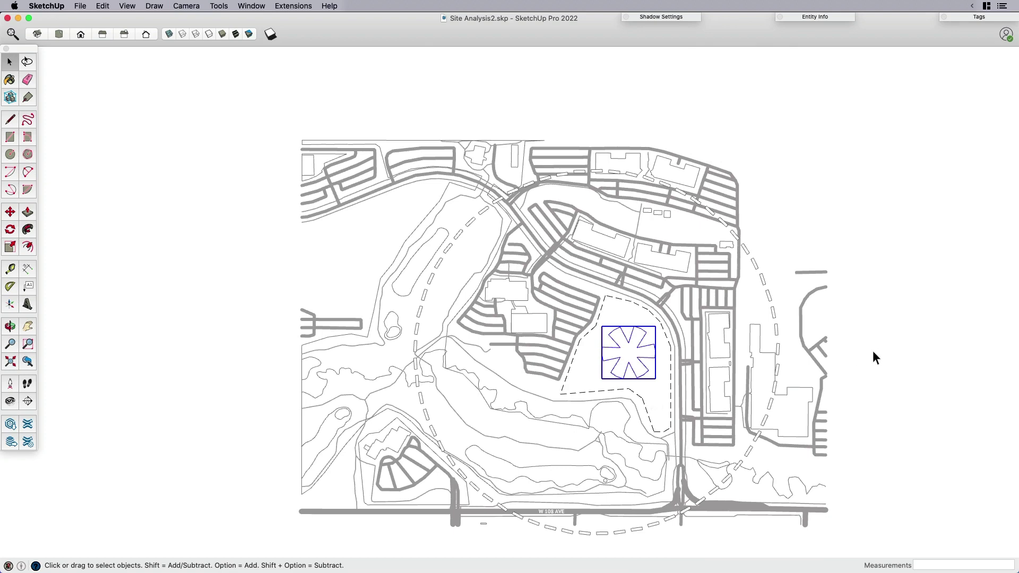
click(888, 353)
middle_drag(810, 389, 584, 311)
key(h)
drag(539, 318, 517, 333)
key(space)
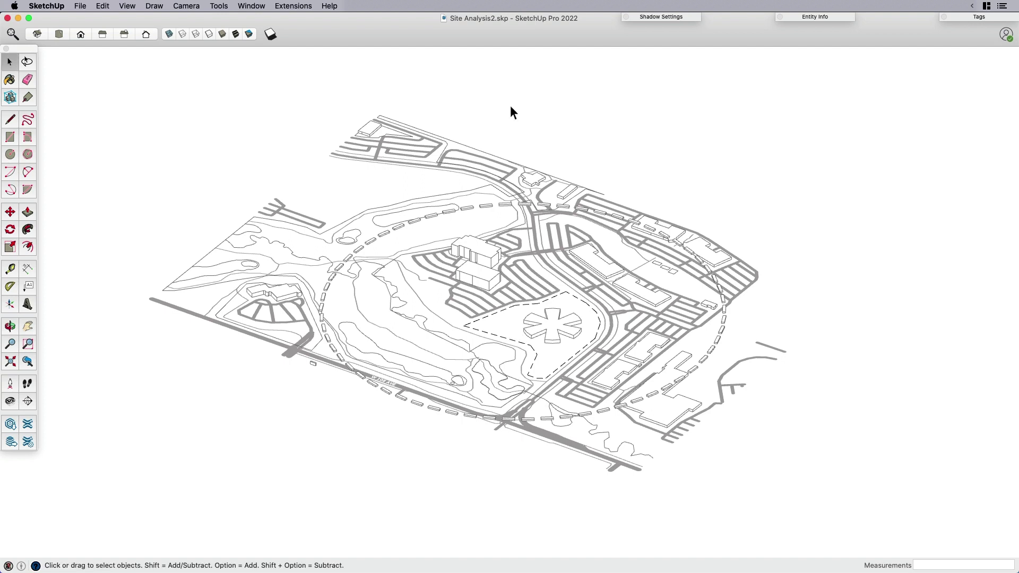
click(219, 6)
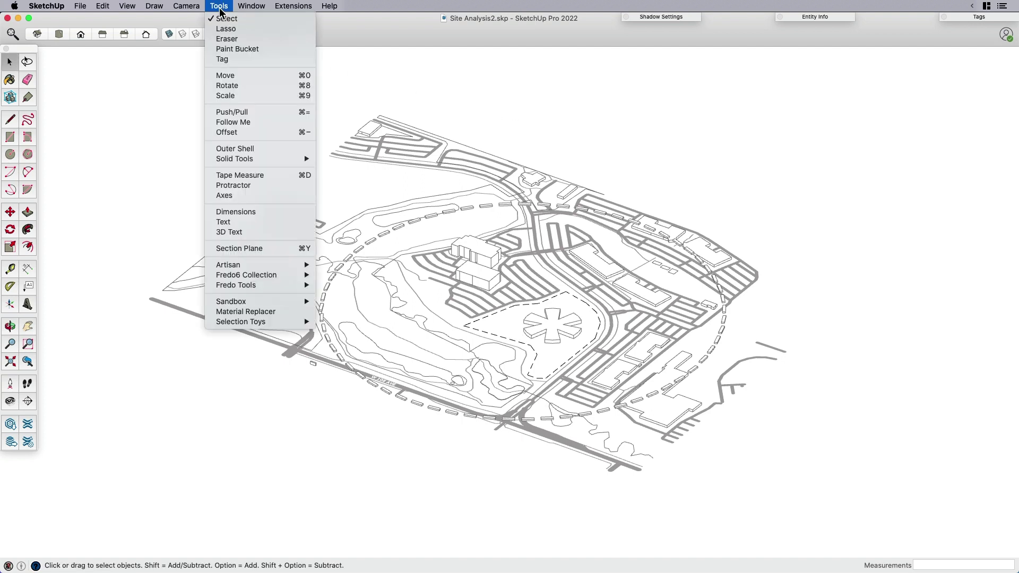
click(244, 221)
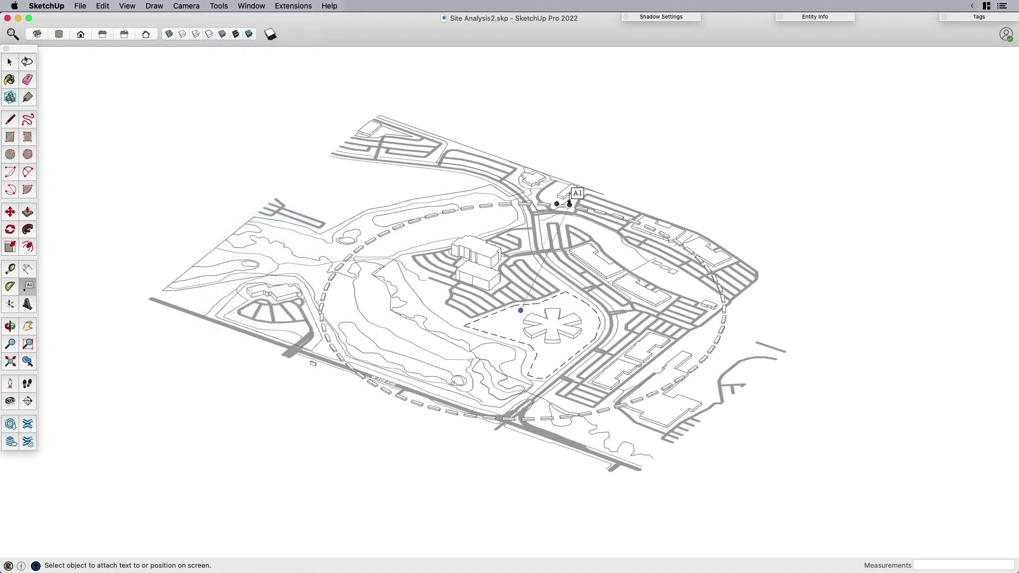
click(570, 204)
click(581, 147)
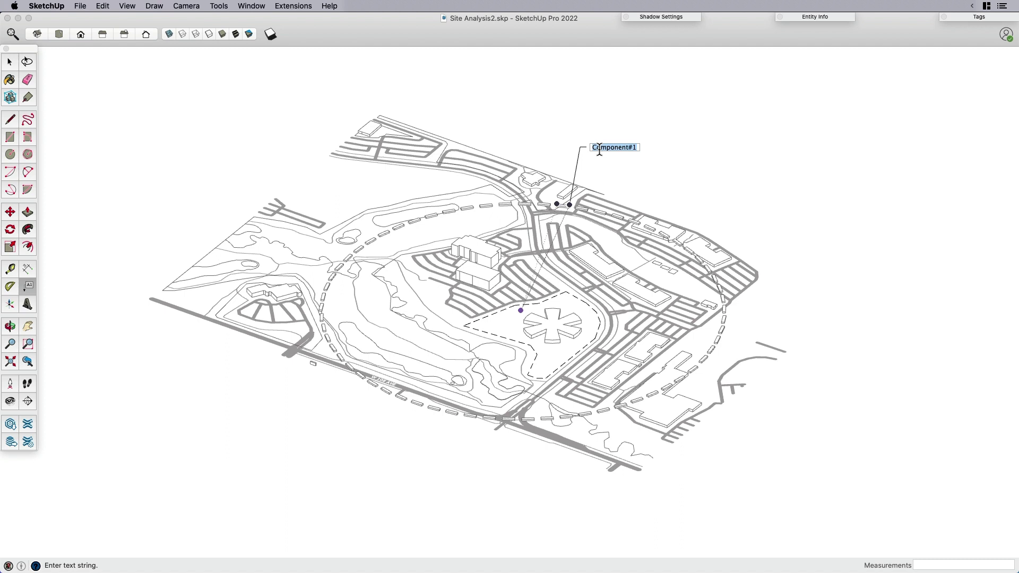
text(Walking Co)
key(BackSpace)
text(ircle)
click(722, 136)
key(space)
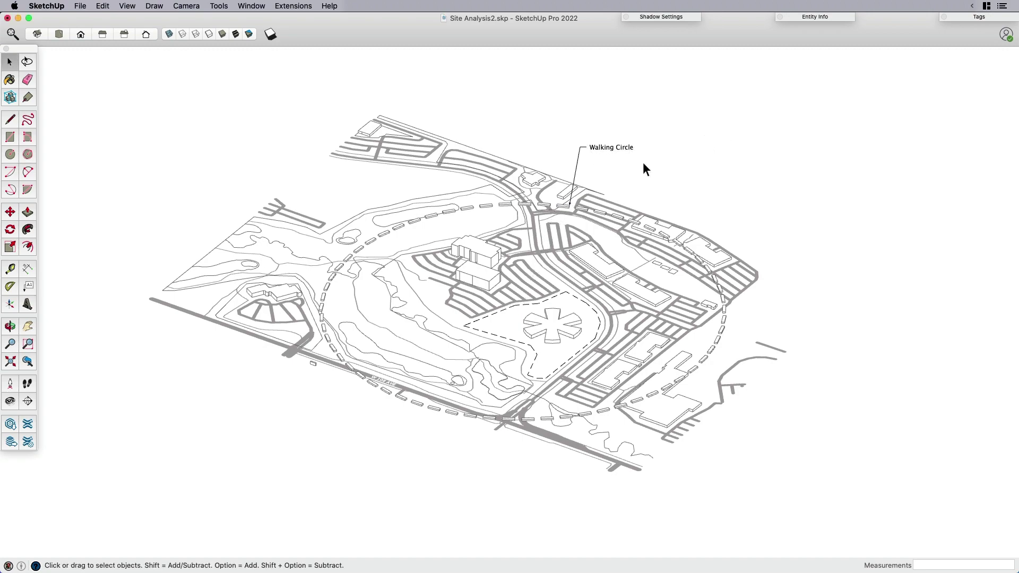
middle_drag(646, 168, 605, 147)
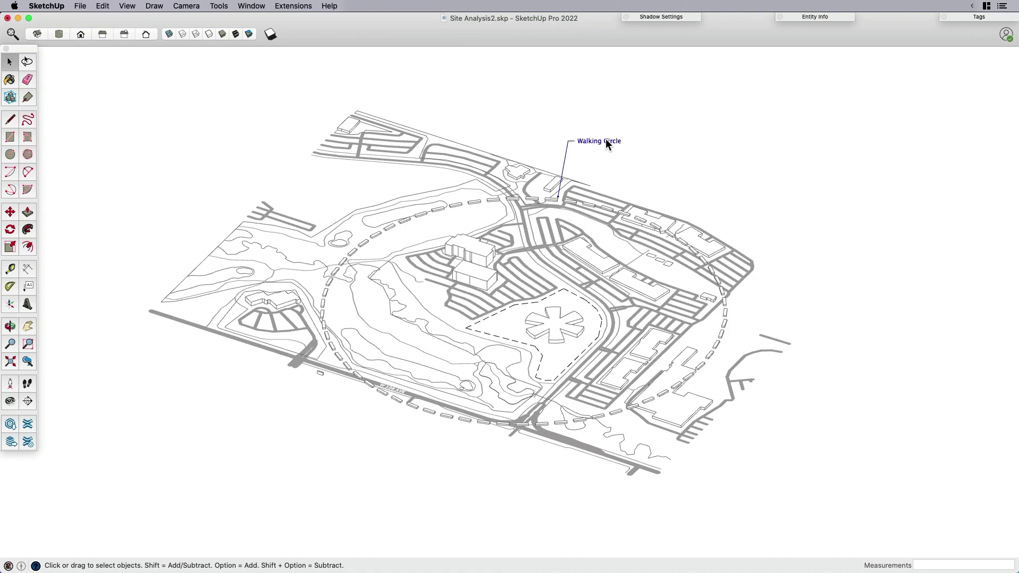
scroll(606, 141, up, 5)
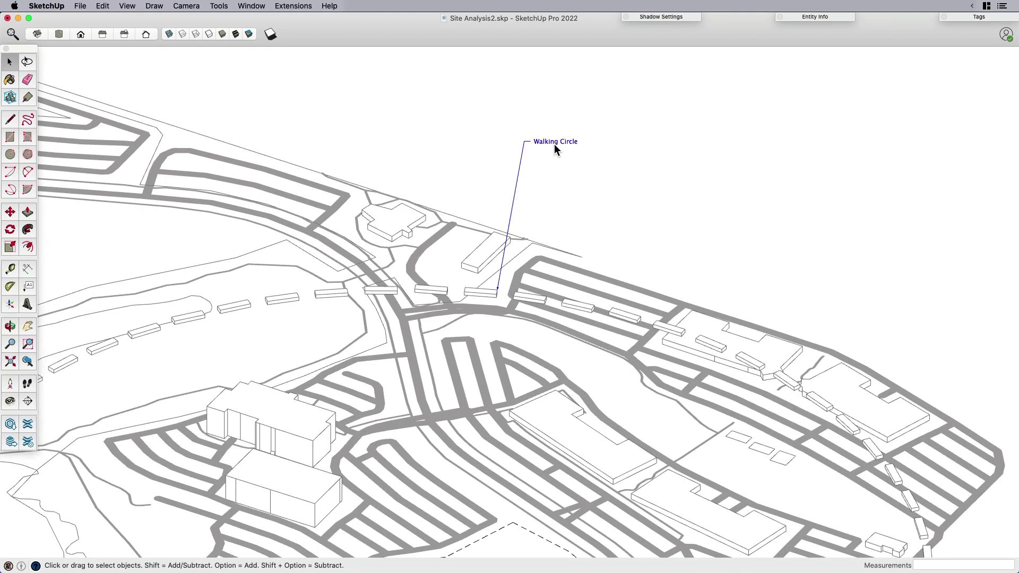
scroll(554, 144, down, 6)
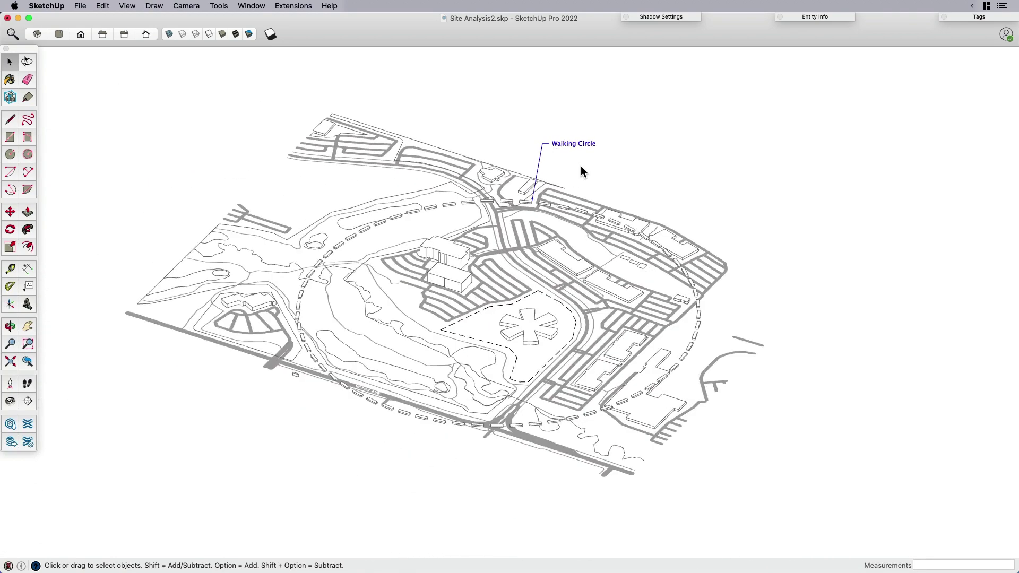
key(Delete)
key(h)
drag(531, 262, 525, 246)
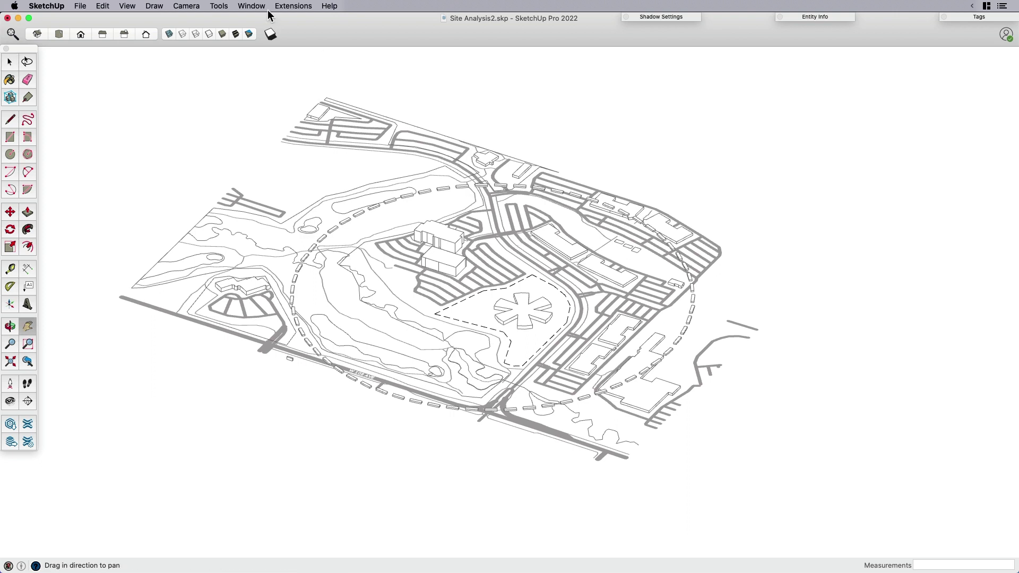
Create 3D text reading 'PROJECT SITE' and place it beside the site's right edge
click(218, 7)
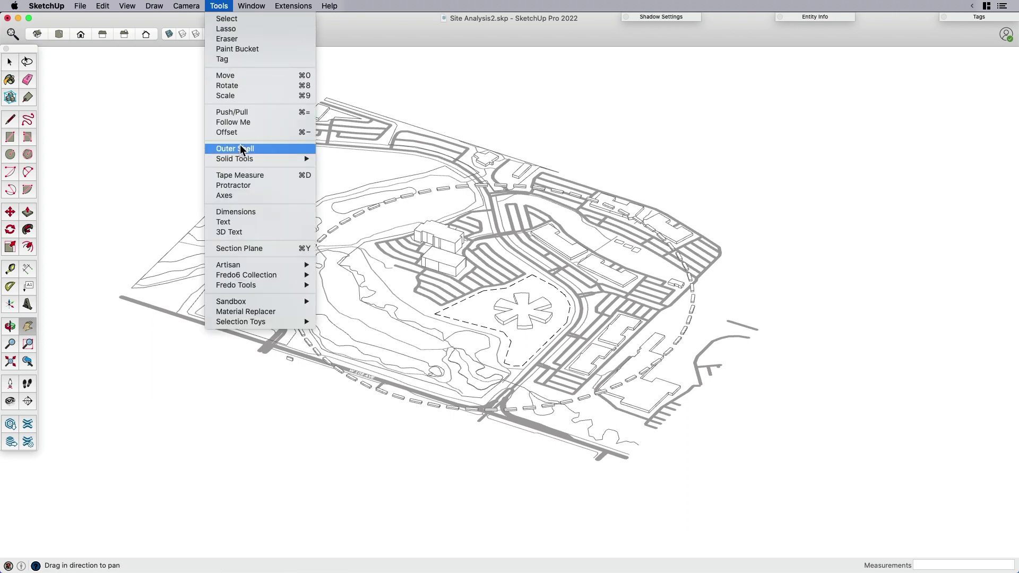
click(245, 233)
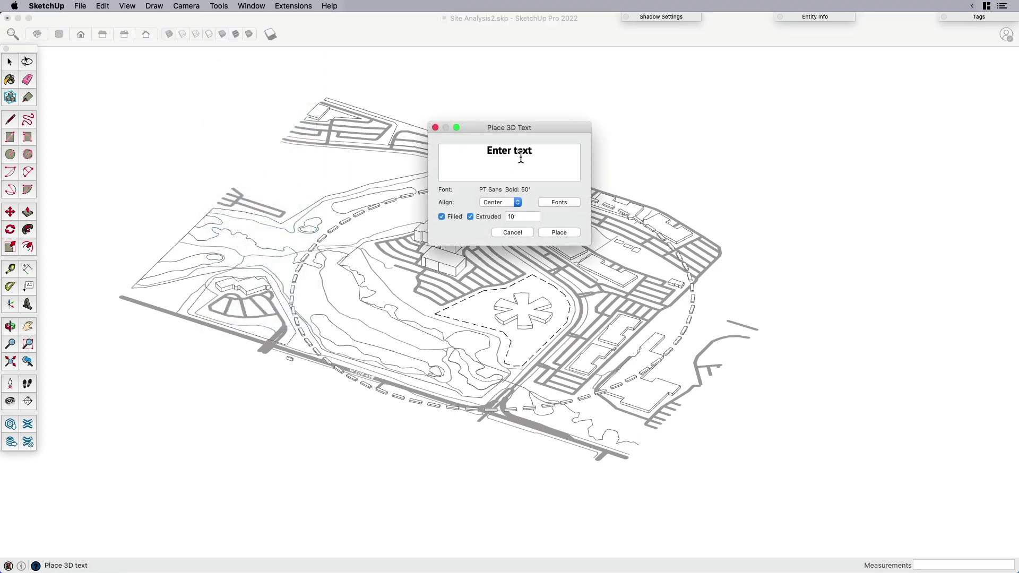
key(super+a)
text(PROJECT SITE)
click(562, 232)
click(769, 425)
Pan, orbit and zoom to a steeper view centred on the new text
key(h)
drag(749, 409, 602, 306)
middle_drag(603, 307, 619, 419)
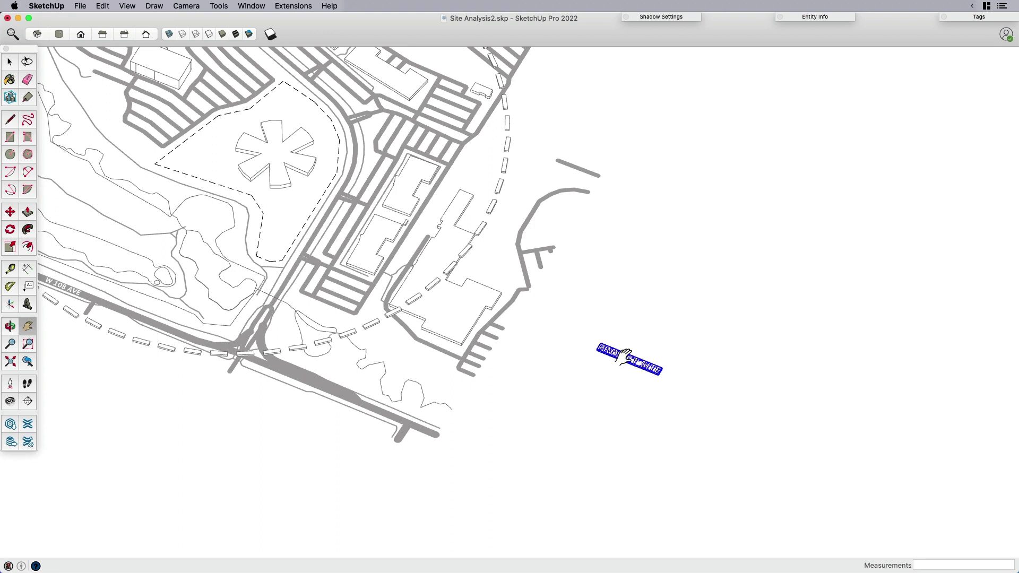
scroll(626, 355, up, 10)
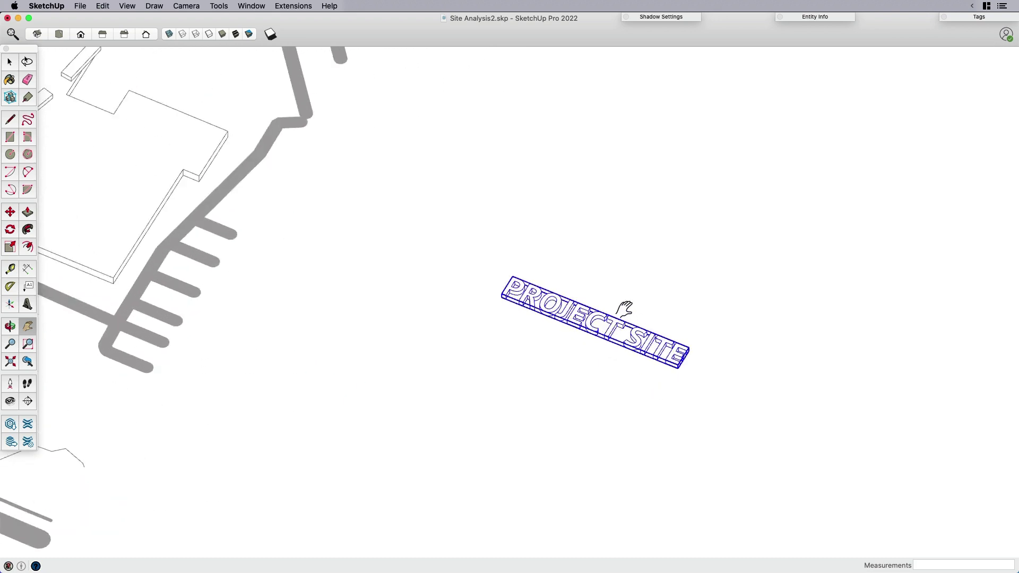
scroll(612, 327, up, 3)
scroll(594, 329, down, 5)
key(space)
scroll(605, 333, down, 2)
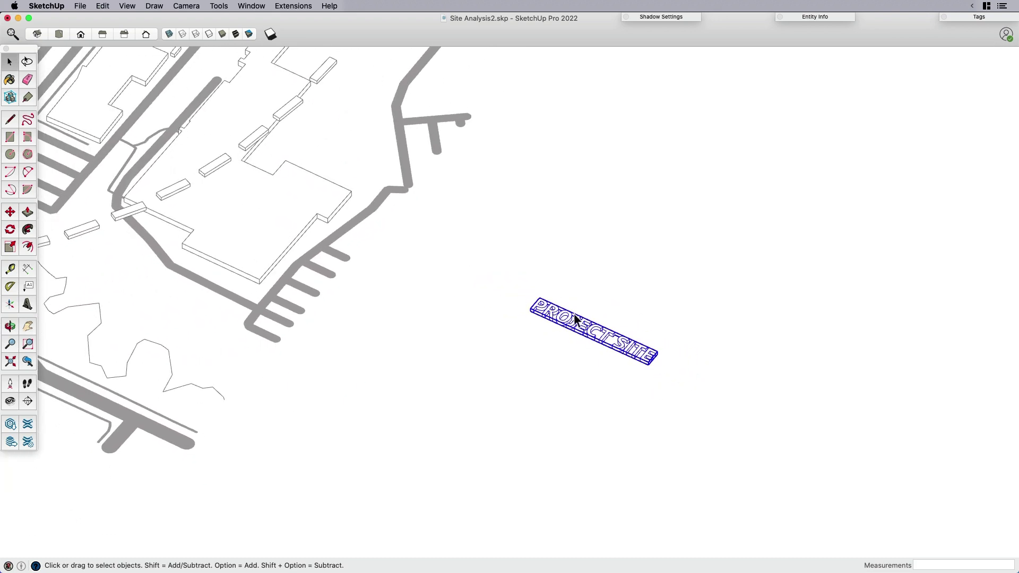
scroll(617, 345, up, 6)
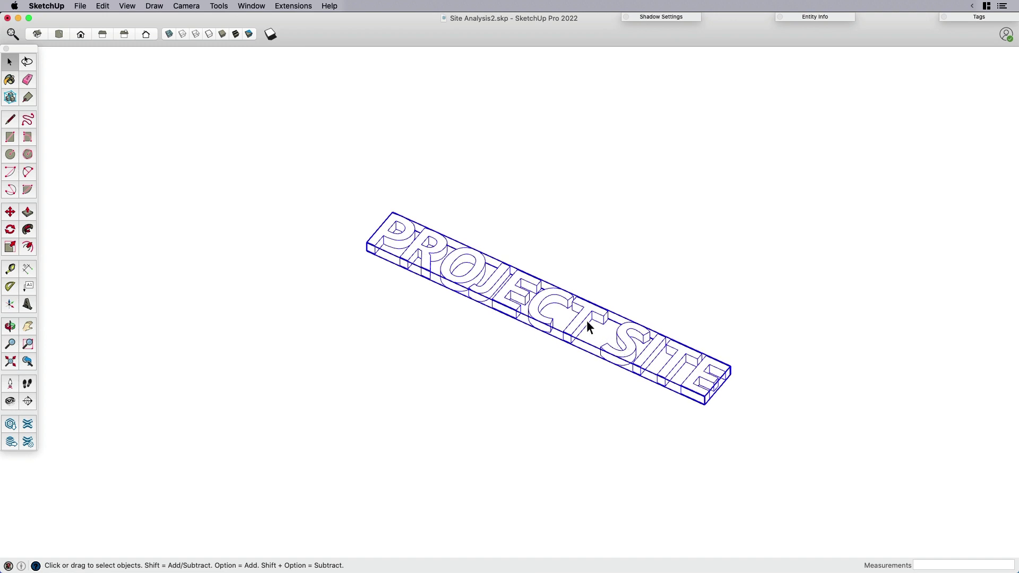
In top view, draw a rectangle below the text with lines from its top corners to bottom middle
key(super+2)
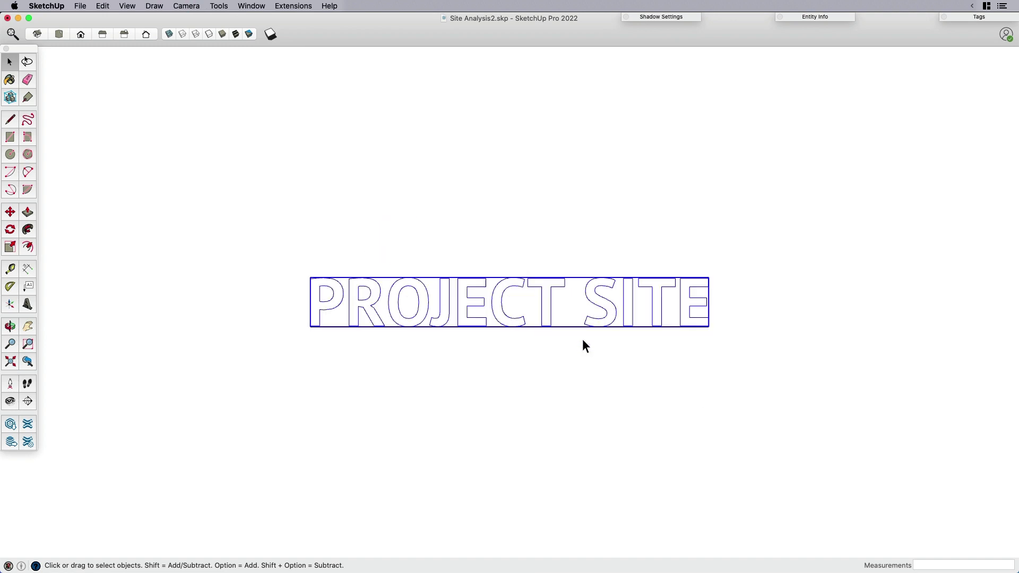
key(r)
click(471, 346)
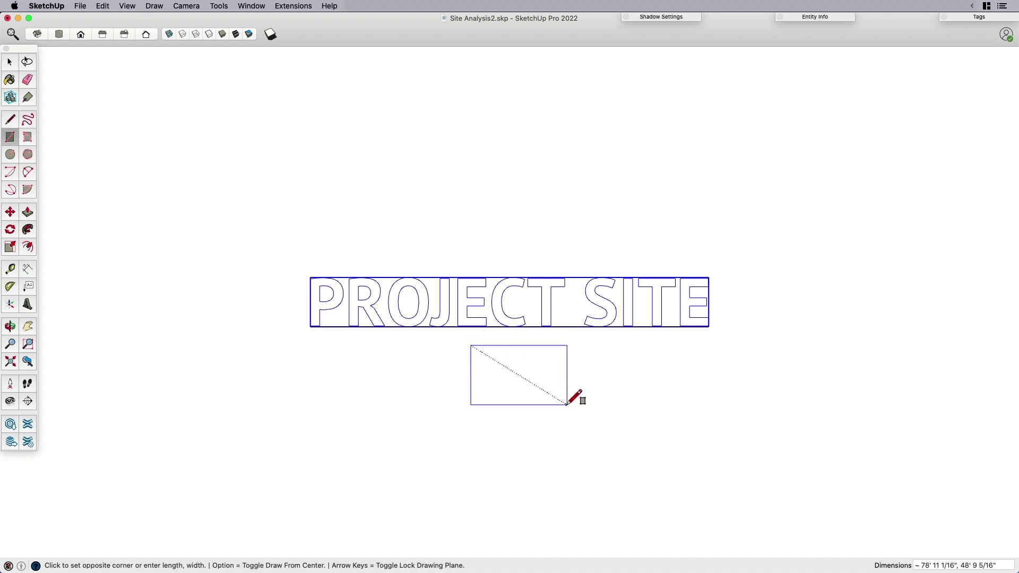
click(548, 403)
key(space)
key(l)
click(470, 346)
click(508, 403)
click(547, 346)
click(509, 402)
Erase the extra edges to leave a triangle and extrude it upward
key(e)
mouse_move(471, 380)
mouse_down()
mouse_move(499, 412)
mouse_move(543, 376)
mouse_up()
middle_drag(541, 411, 457, 282)
key(space)
key(p)
click(515, 361)
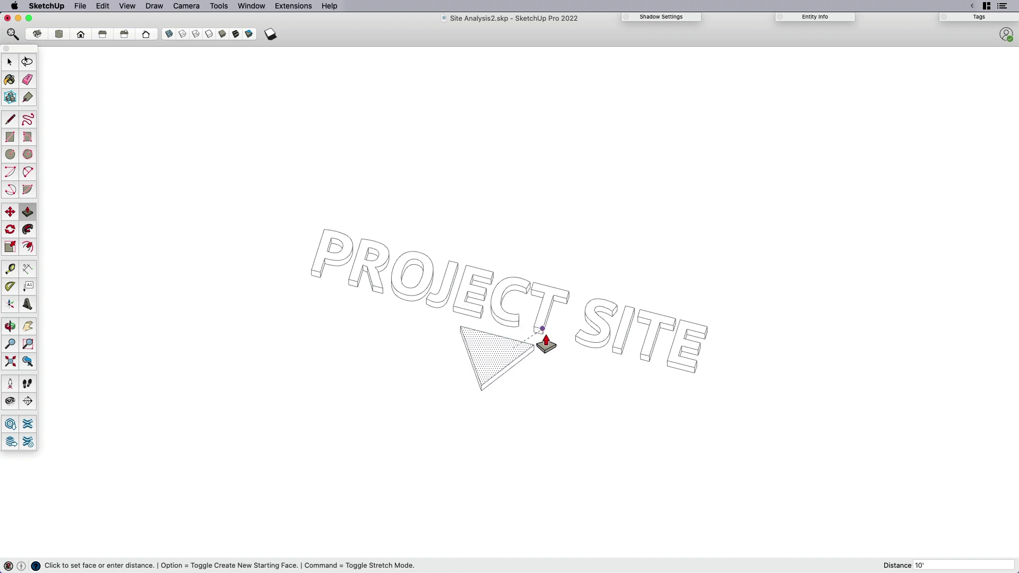
click(546, 343)
key(space)
Make the extruded triangle arrow into a component
triple_click(492, 359)
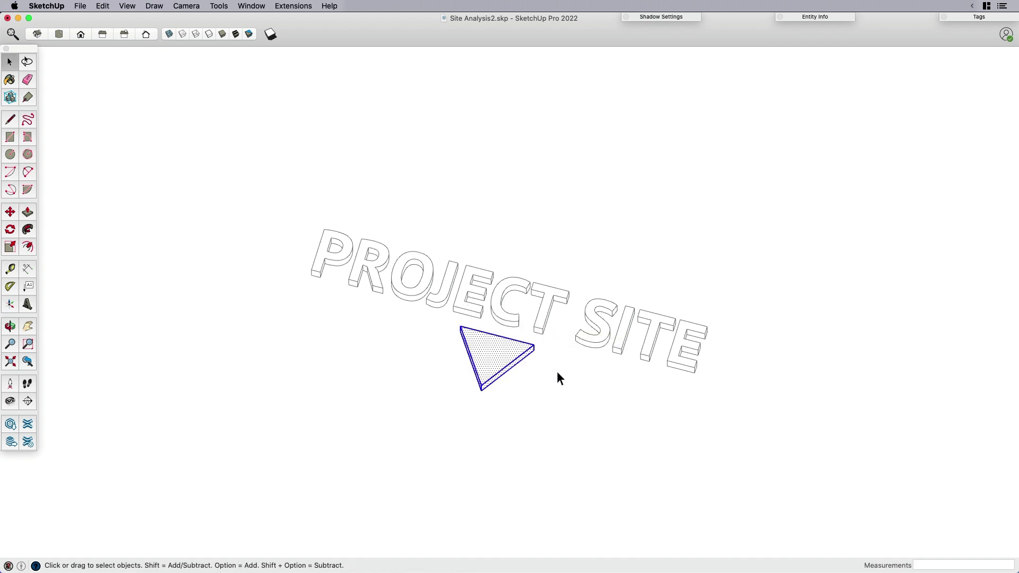
middle_drag(557, 371, 486, 393)
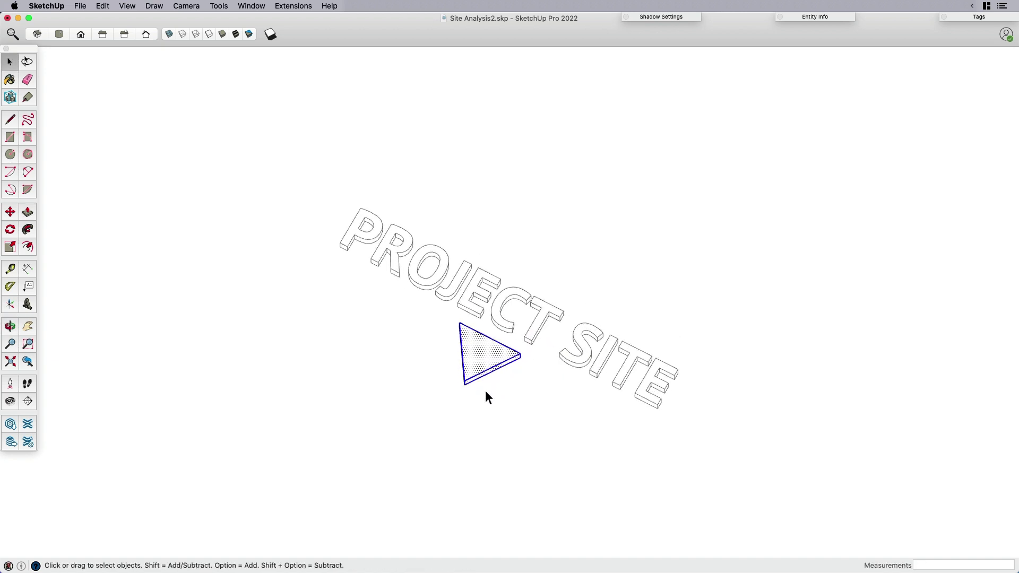
right_click(481, 375)
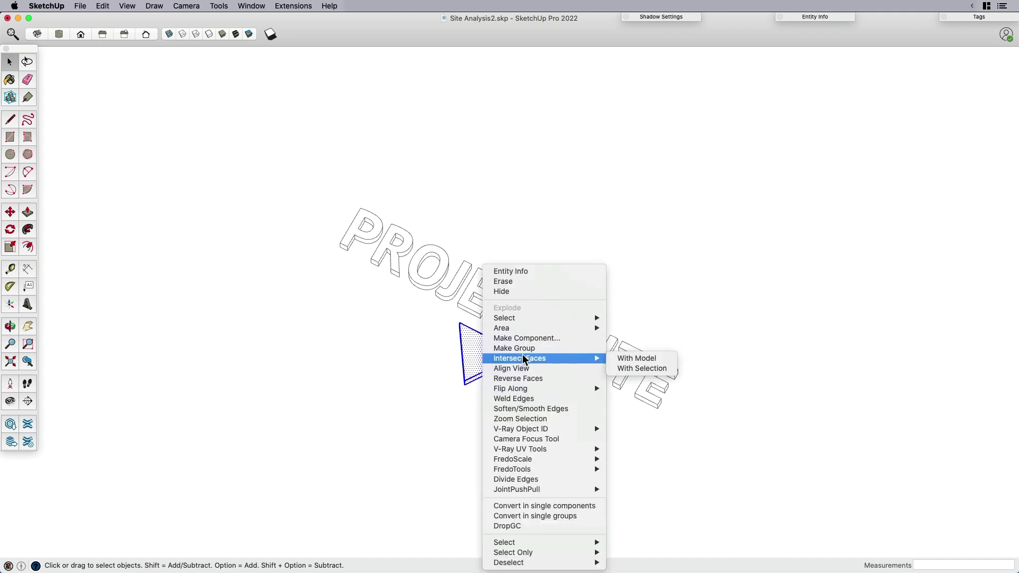
click(527, 338)
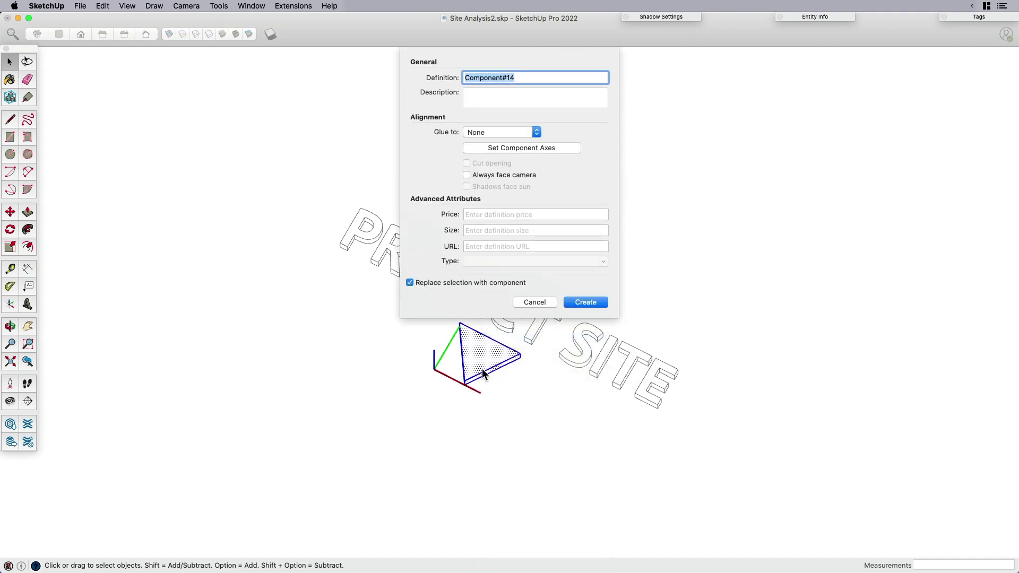
key(Return)
key(m)
click(484, 412)
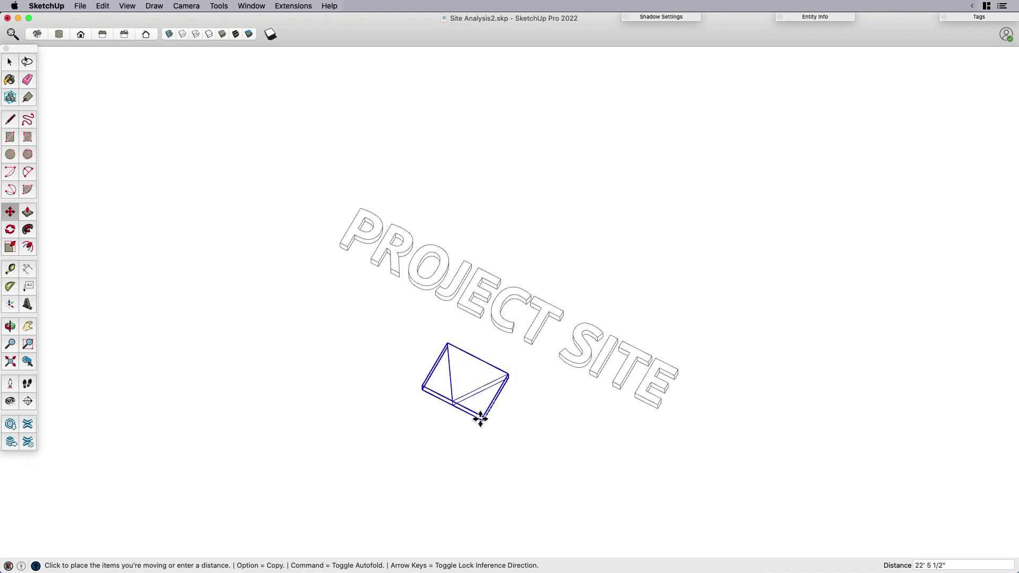
key(space)
Scale up the base rectangle behind the PROJECT SITE lettering
click(540, 325)
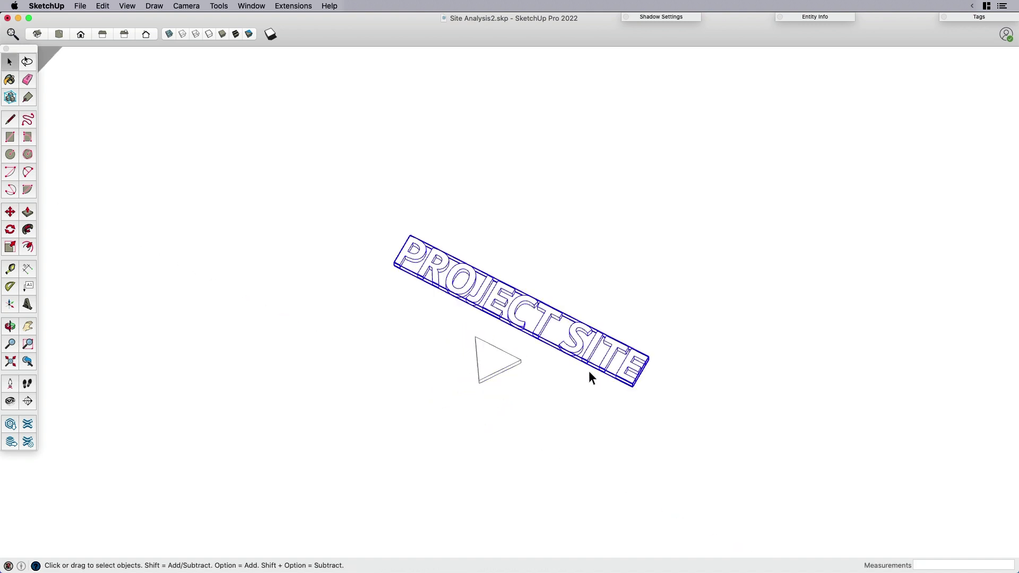
key(s)
key(space)
click(496, 366)
key(s)
key(alt)
click(447, 369)
click(451, 368)
key(m)
key(space)
Select the PROJECT SITE slab and triangle and make them one component, Component#15
middle_drag(613, 301, 671, 341)
click(567, 291)
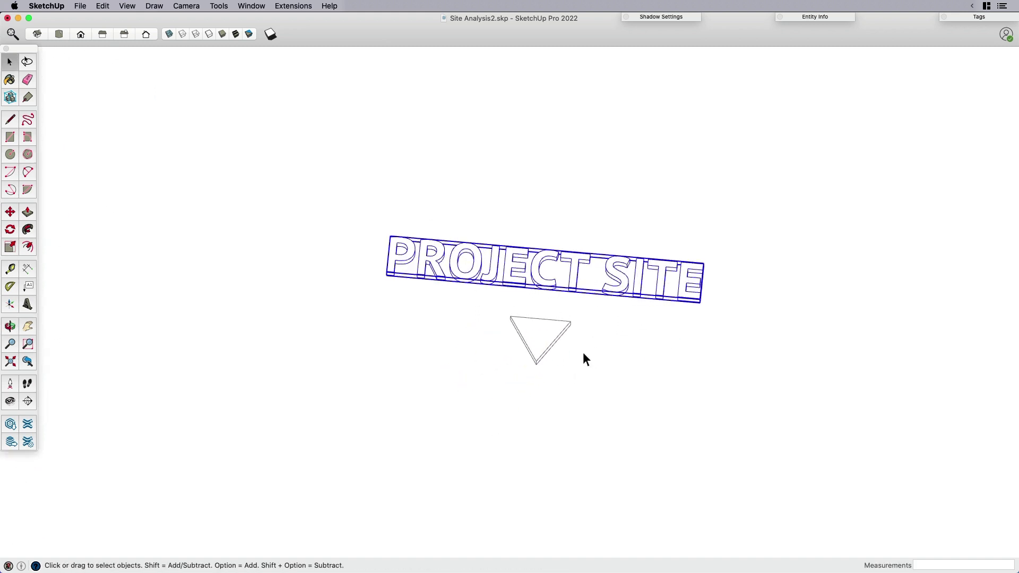
key(m)
key(space)
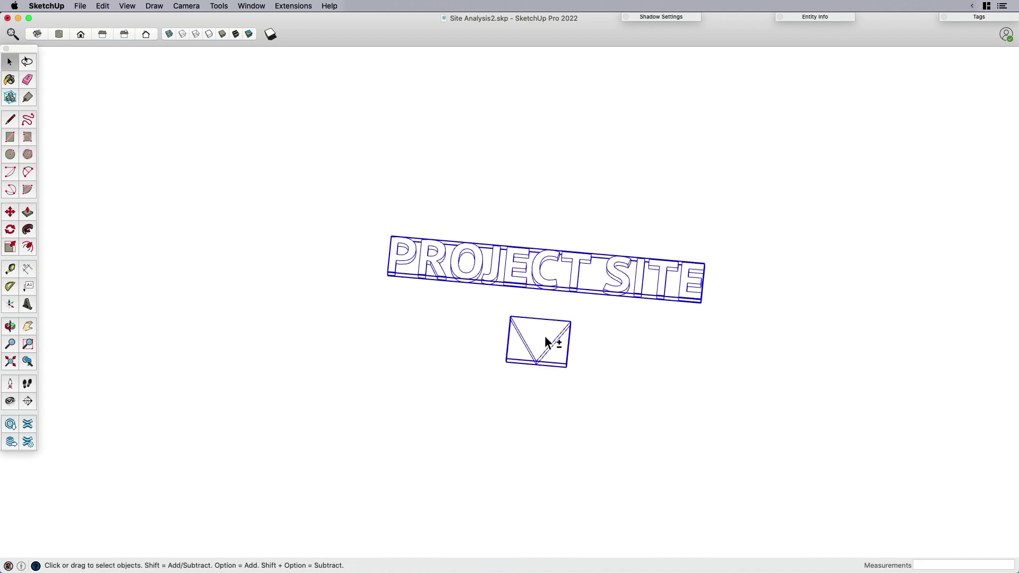
right_click(549, 343)
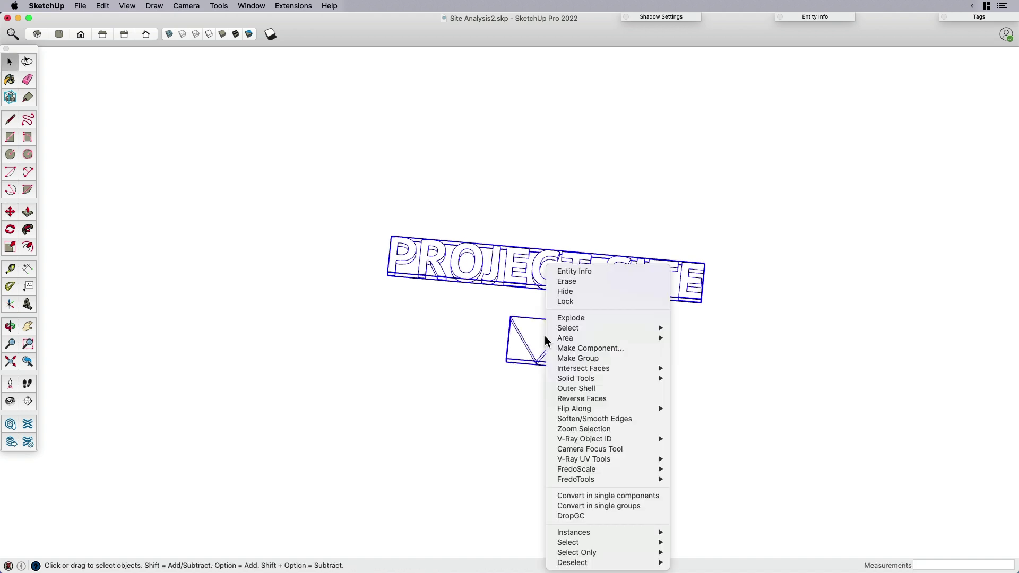
click(555, 346)
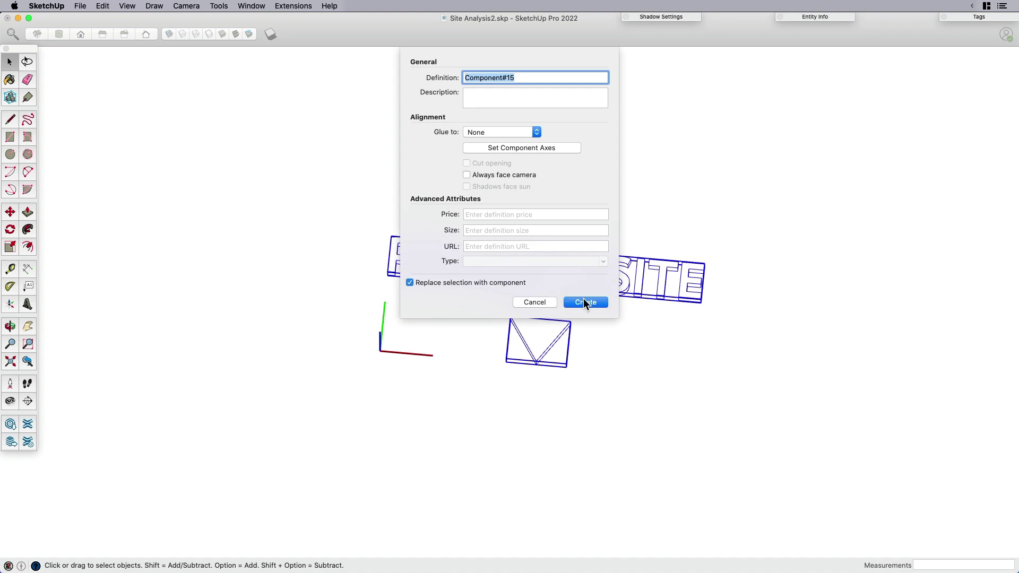
click(584, 302)
middle_drag(584, 302, 470, 313)
Rotate the PROJECT SITE slab 90 degrees about its corner so it stands upright
key(q)
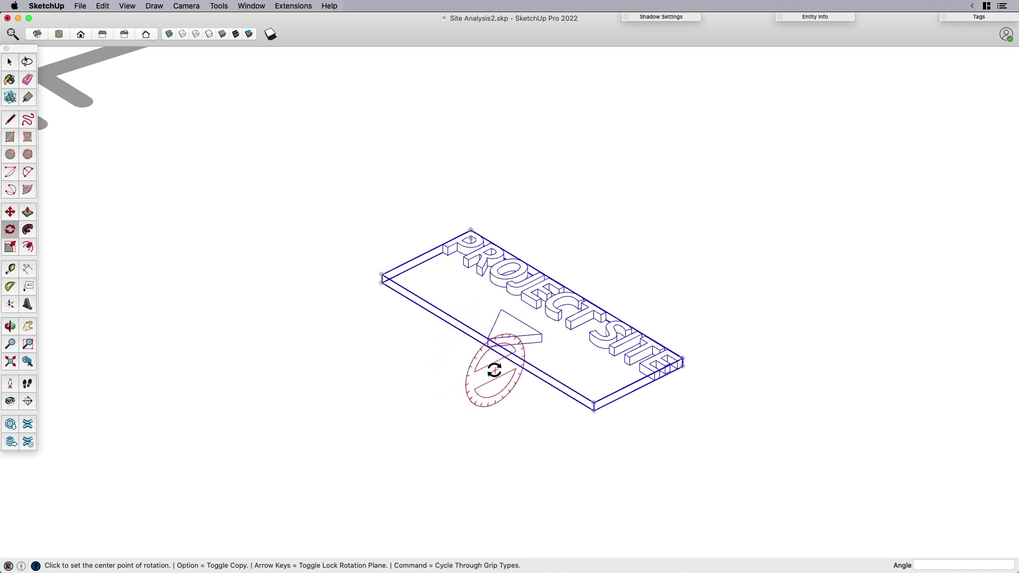
click(487, 346)
click(654, 278)
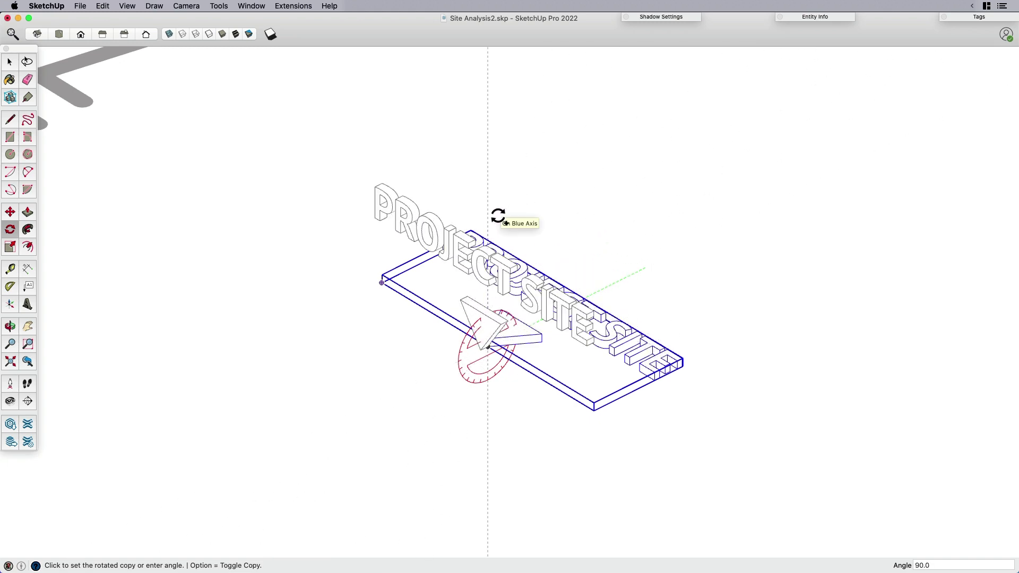
key(Return)
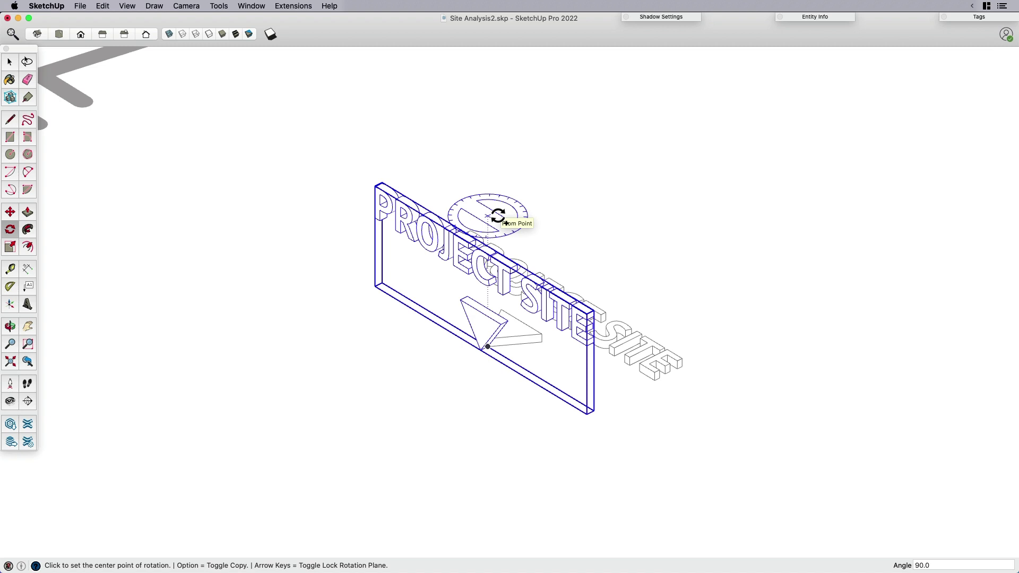
key(space)
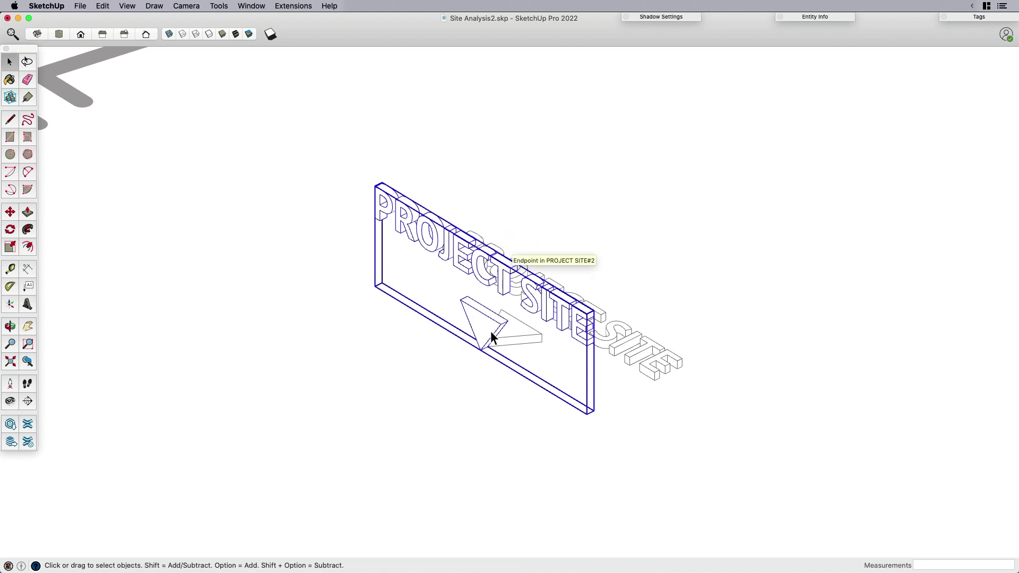
Draw a short line at the arrow tip and select it with the upright slab
key(l)
click(480, 350)
click(450, 365)
key(space)
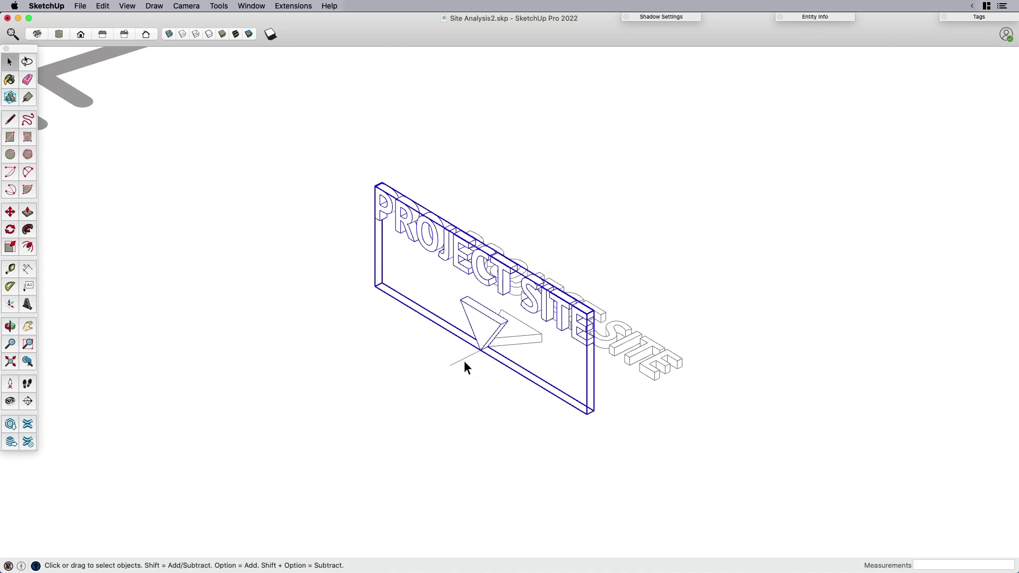
click(464, 359)
shift+click(483, 333)
Make them an 'Always face camera' component with axes set at the arrow tip
right_click(484, 333)
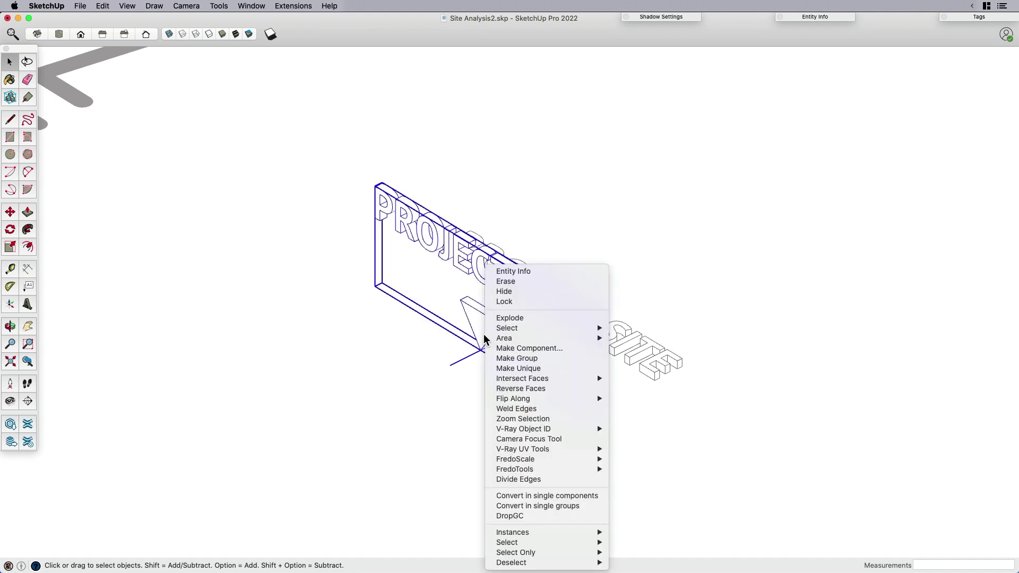
click(501, 348)
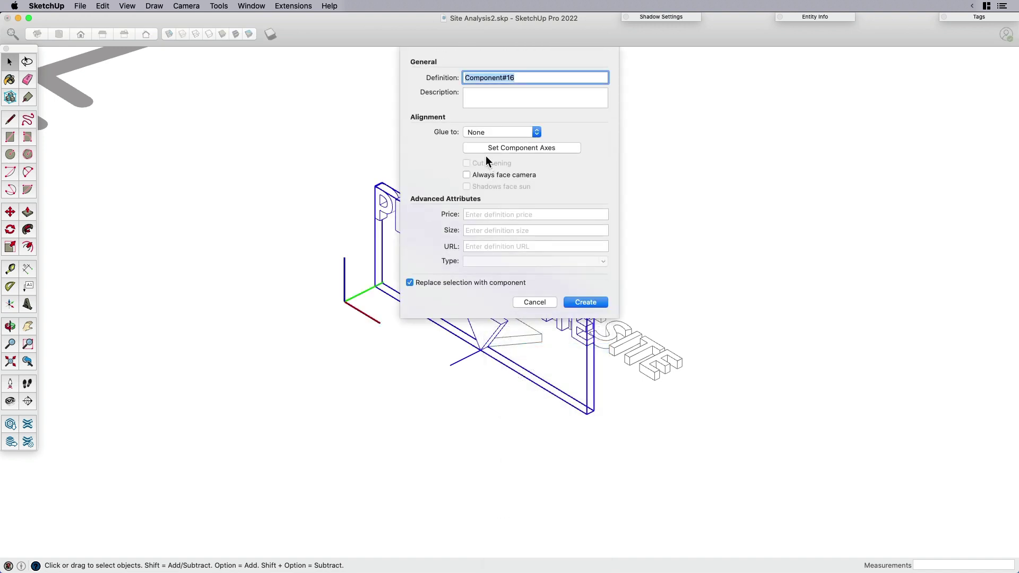
click(466, 175)
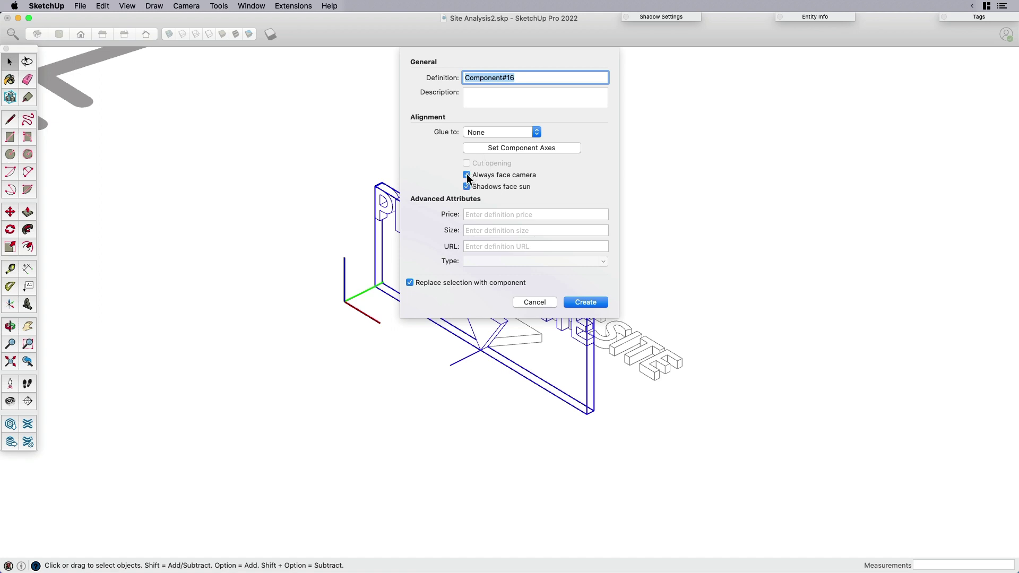
click(515, 148)
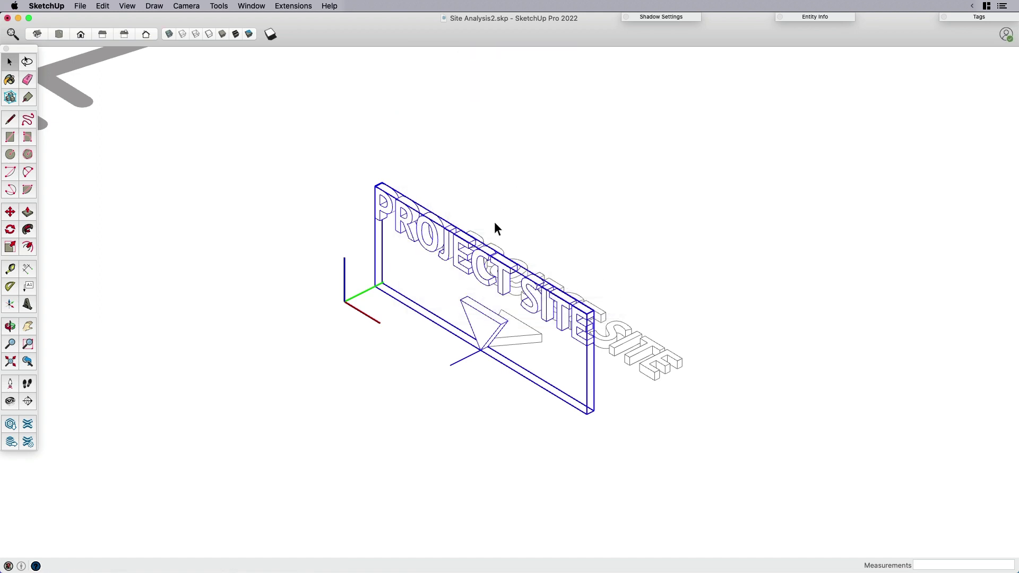
click(480, 350)
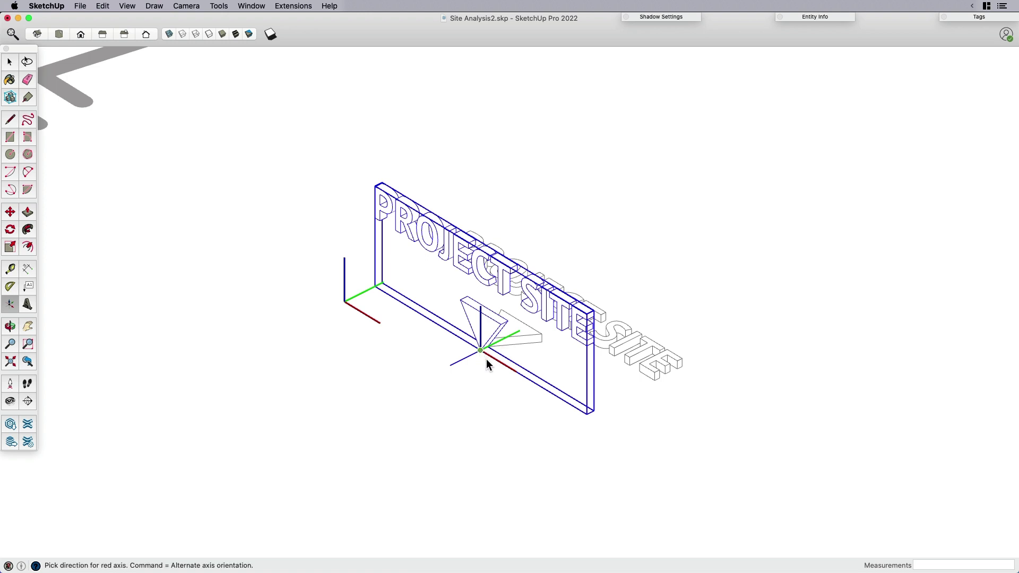
click(519, 382)
click(537, 385)
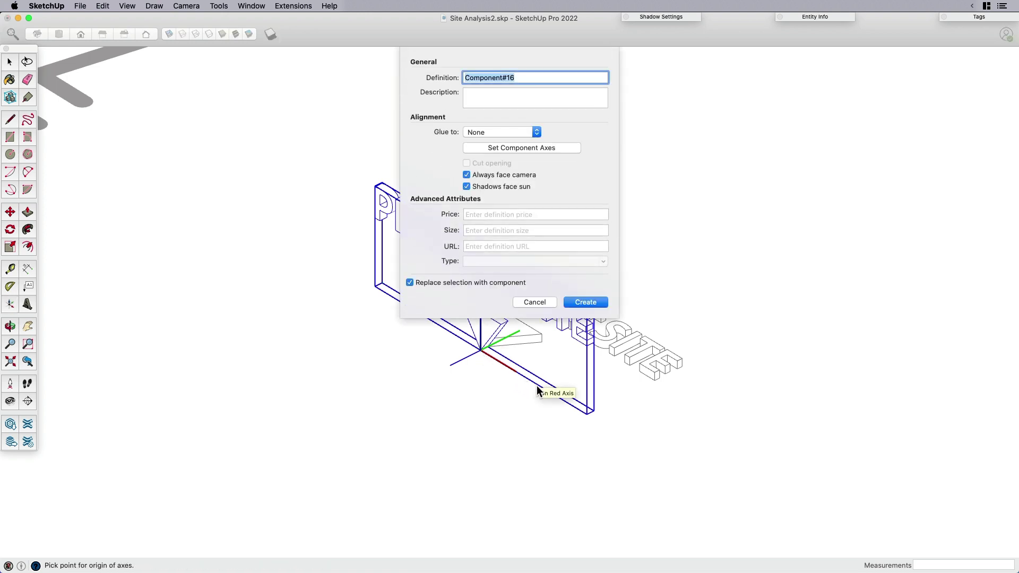
click(580, 303)
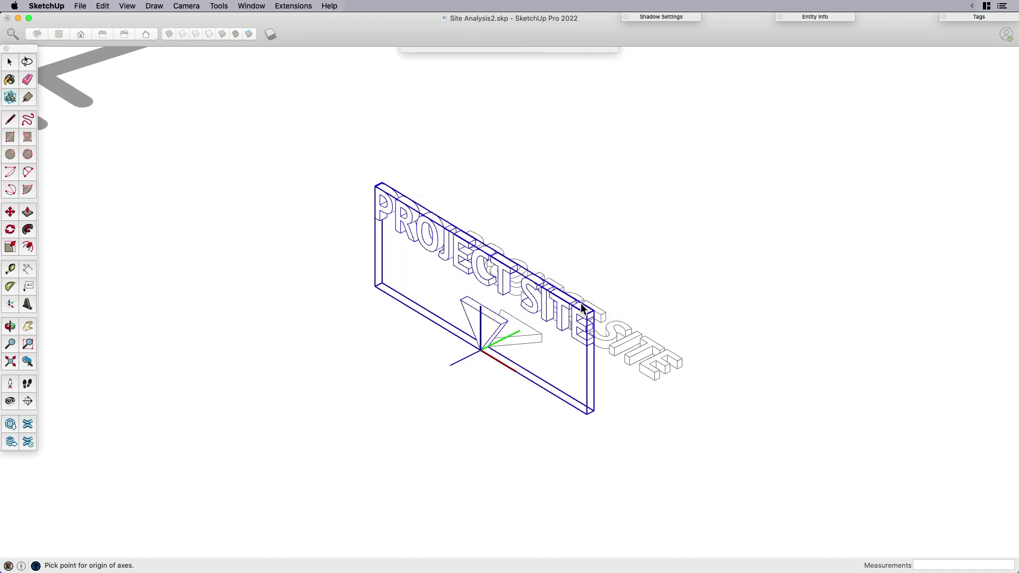
Orbit around to check the label turns toward the camera
mouse_move(481, 357)
middle_down()
mouse_move(462, 371)
mouse_move(391, 368)
mouse_move(475, 367)
middle_up()
double_click(476, 363)
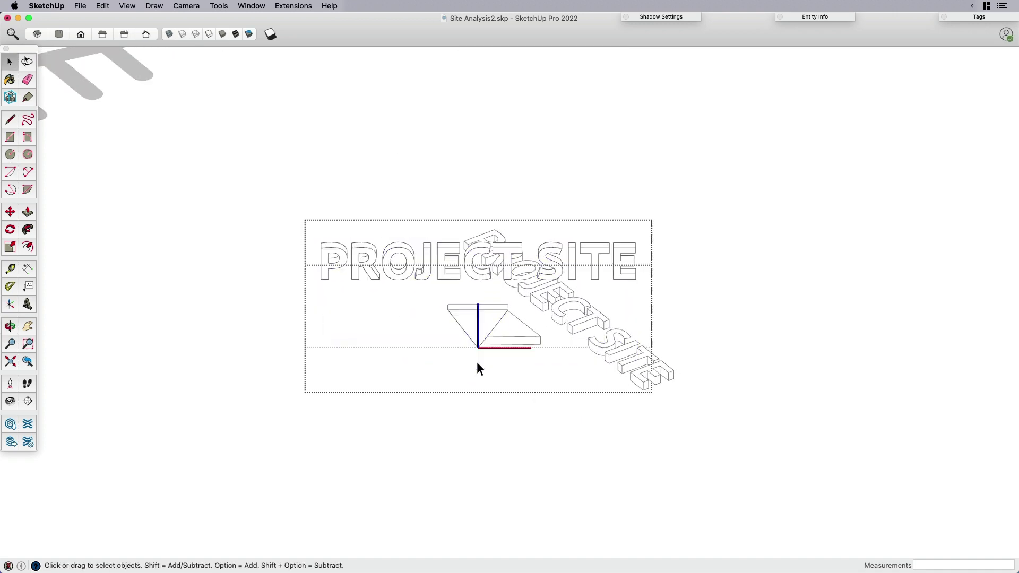
scroll(477, 364, up, 3)
click(485, 381)
scroll(501, 412, down, 3)
middle_drag(542, 421, 615, 385)
Copy the PROJECT SITE label and place the copy above the asterisk building
click(565, 357)
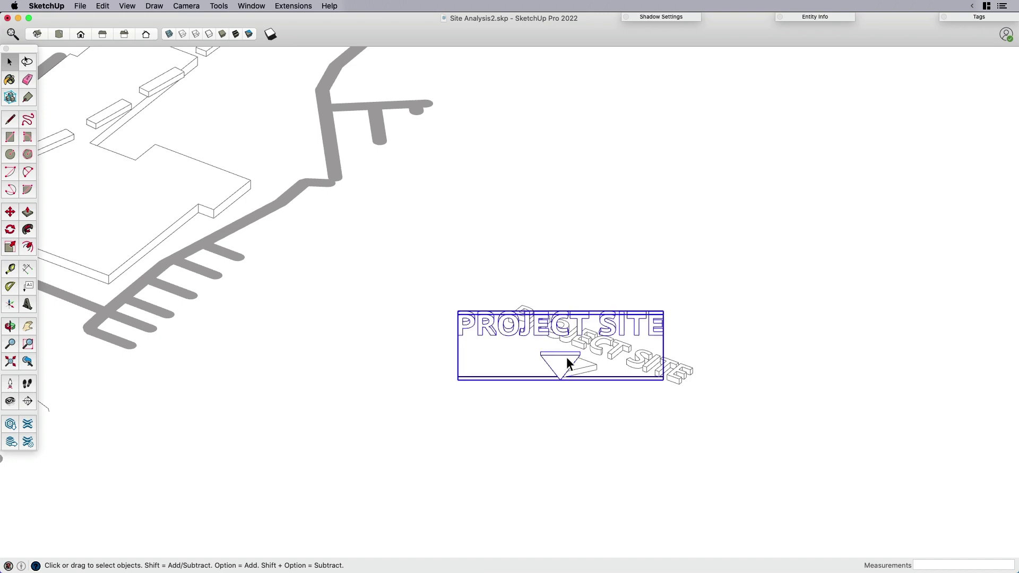
scroll(661, 393, down, 3)
key(m)
key(alt)
click(607, 388)
scroll(669, 387, down, 3)
scroll(418, 228, up, 5)
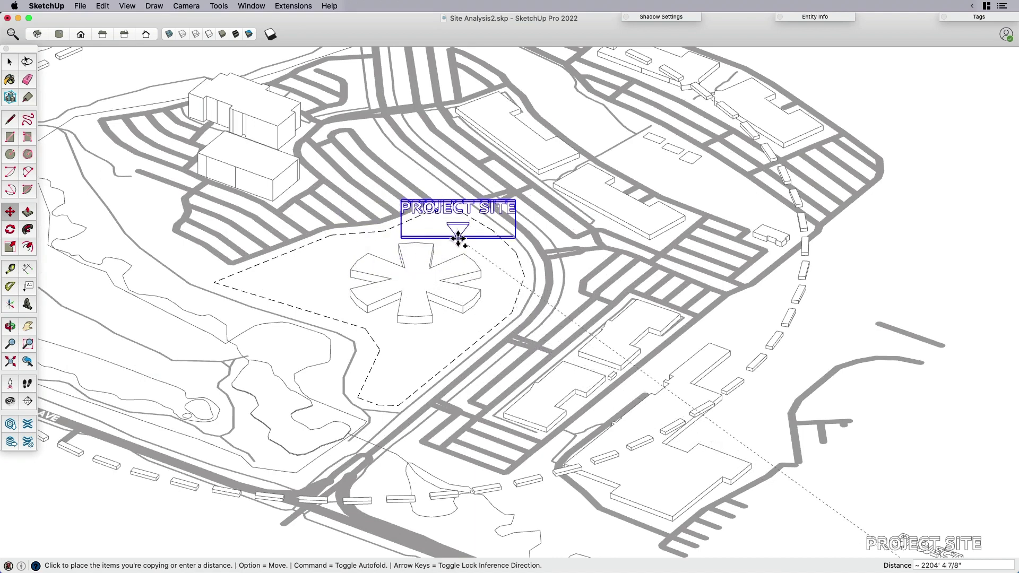
click(452, 239)
Enlarge the label copy uniformly and reposition it above the dashed park outline
key(s)
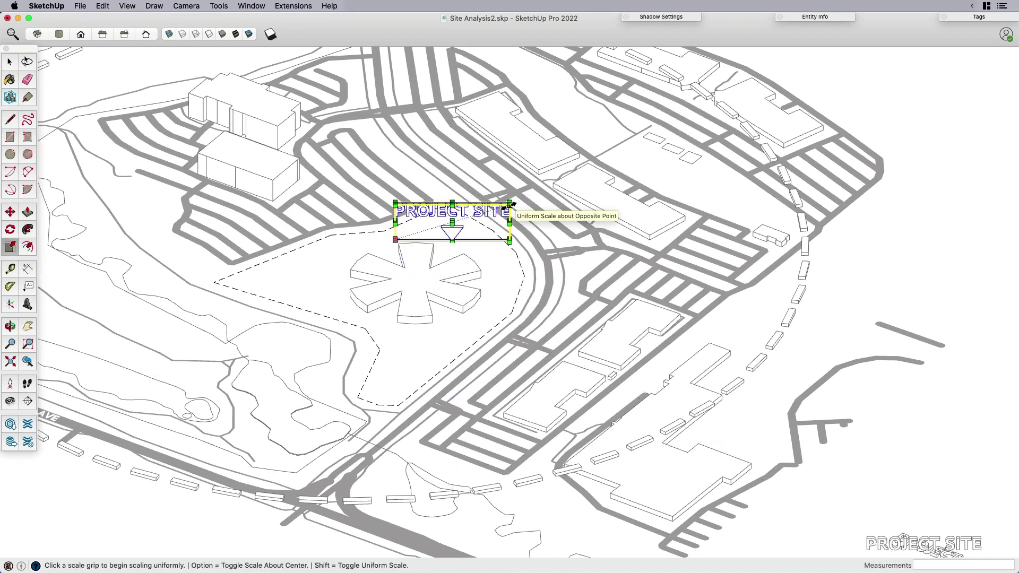
click(511, 204)
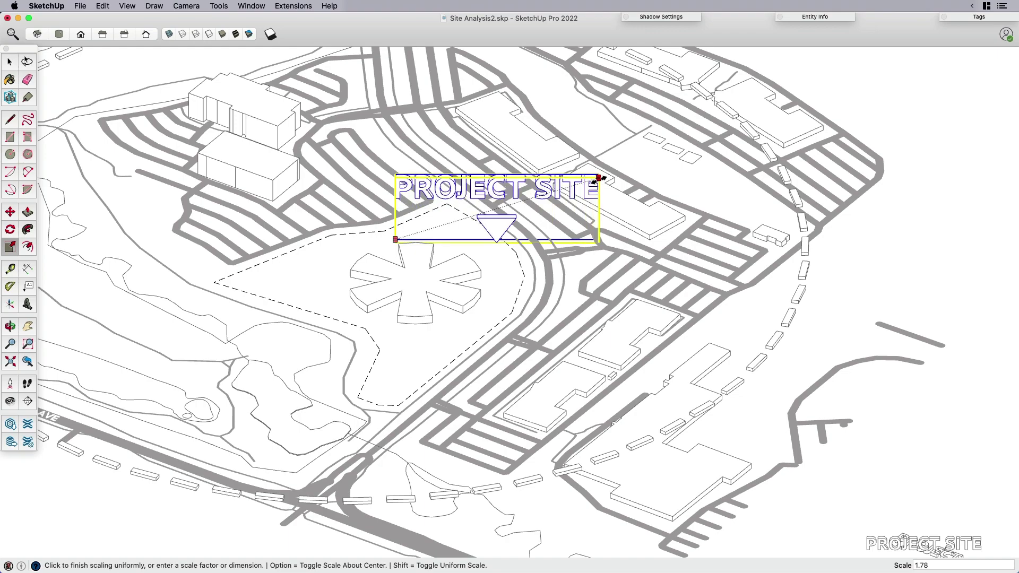
click(633, 168)
key(m)
click(523, 257)
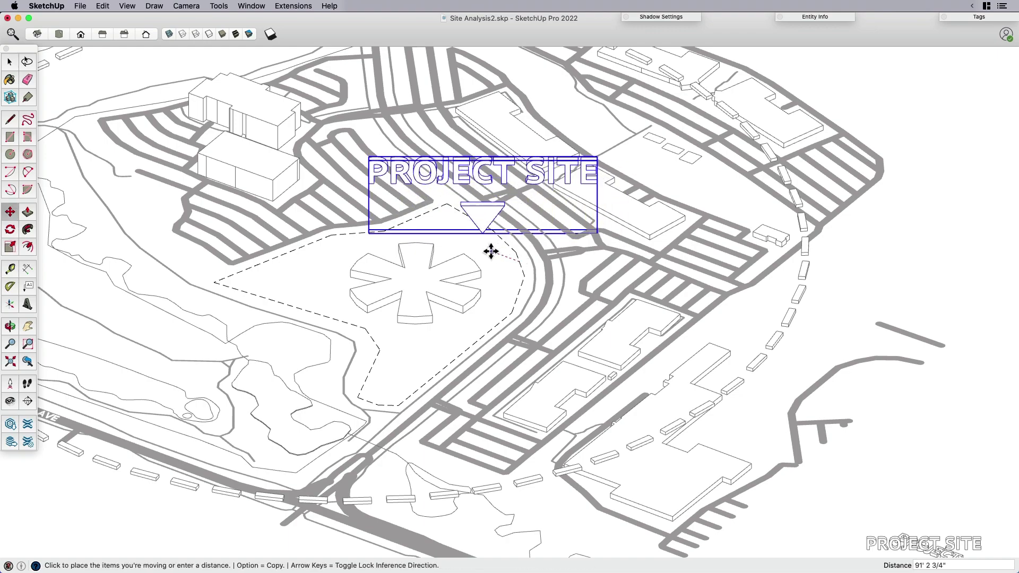
click(466, 250)
key(space)
scroll(423, 205, up, 2)
scroll(663, 313, down, 3)
Enlarge the PROJECT SITE label further from a top-down view
middle_drag(562, 285, 623, 186)
scroll(623, 185, down, 3)
click(652, 149)
middle_drag(572, 218, 552, 332)
scroll(551, 221, up, 1)
click(550, 222)
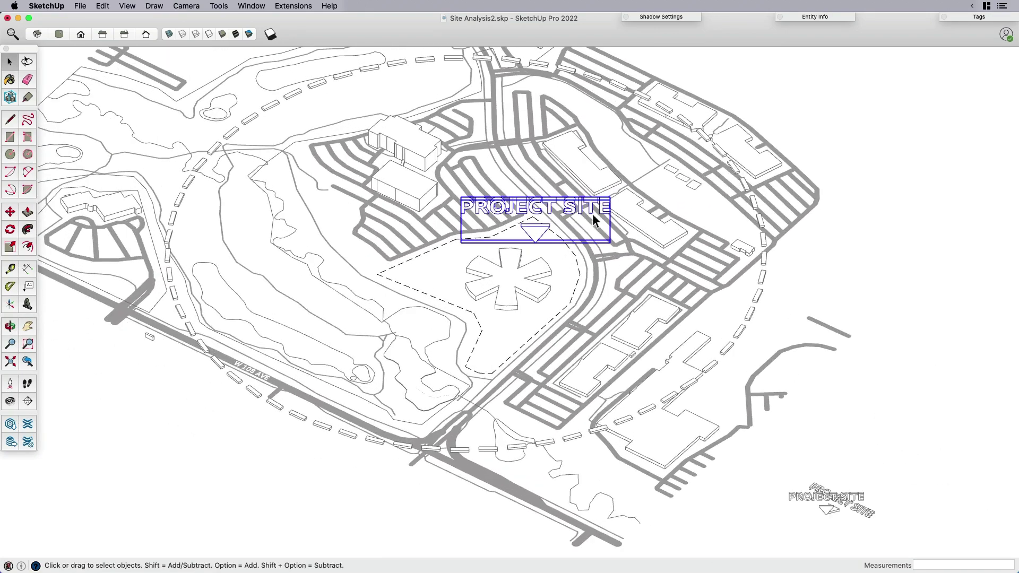
key(s)
click(611, 198)
click(671, 185)
Drop a copy of the enlarged PROJECT SITE label above the buildings, north of the original
middle_drag(677, 191, 588, 235)
key(s)
scroll(588, 235, up, 2)
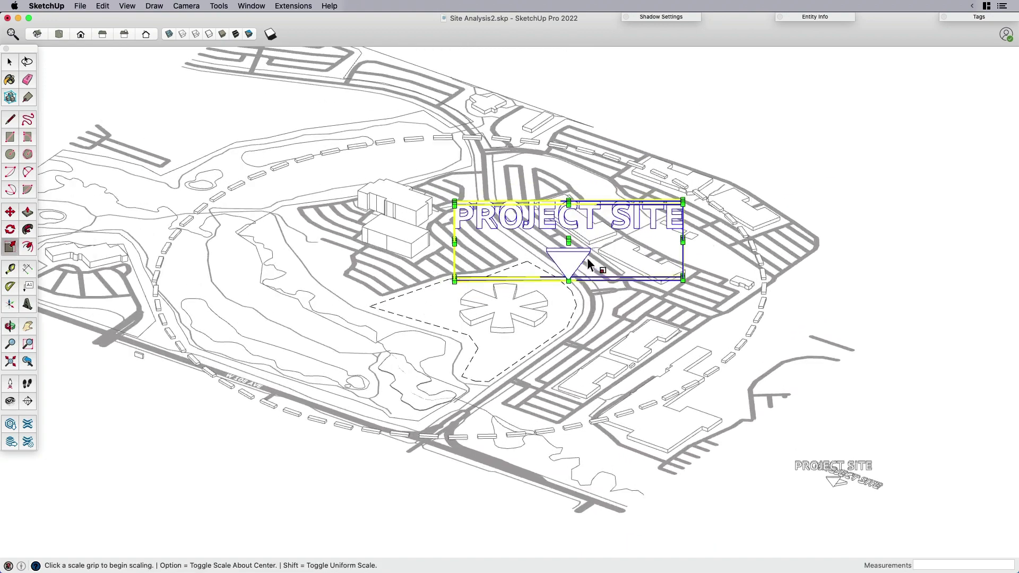
key(m)
click(574, 307)
key(space)
key(m)
key(alt)
click(546, 272)
scroll(601, 285, down, 2)
scroll(404, 175, up, 2)
scroll(441, 222, up, 1)
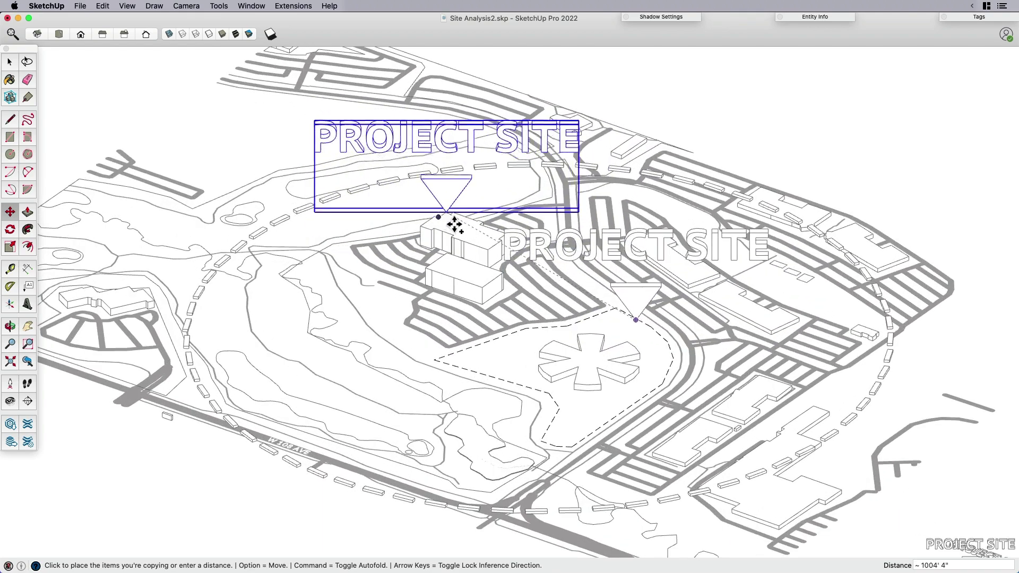
scroll(457, 228, up, 2)
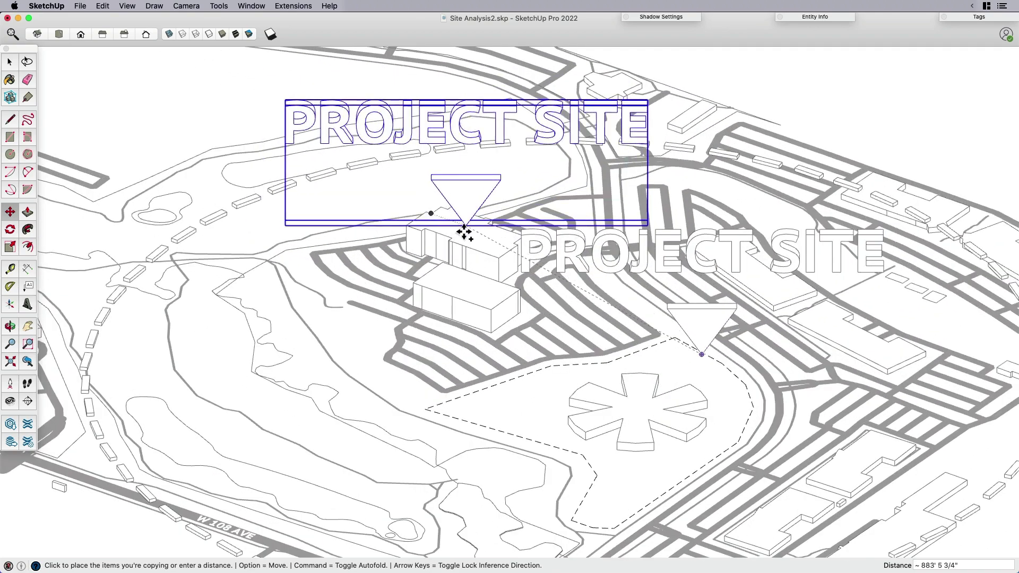
click(462, 227)
key(space)
scroll(479, 202, down, 2)
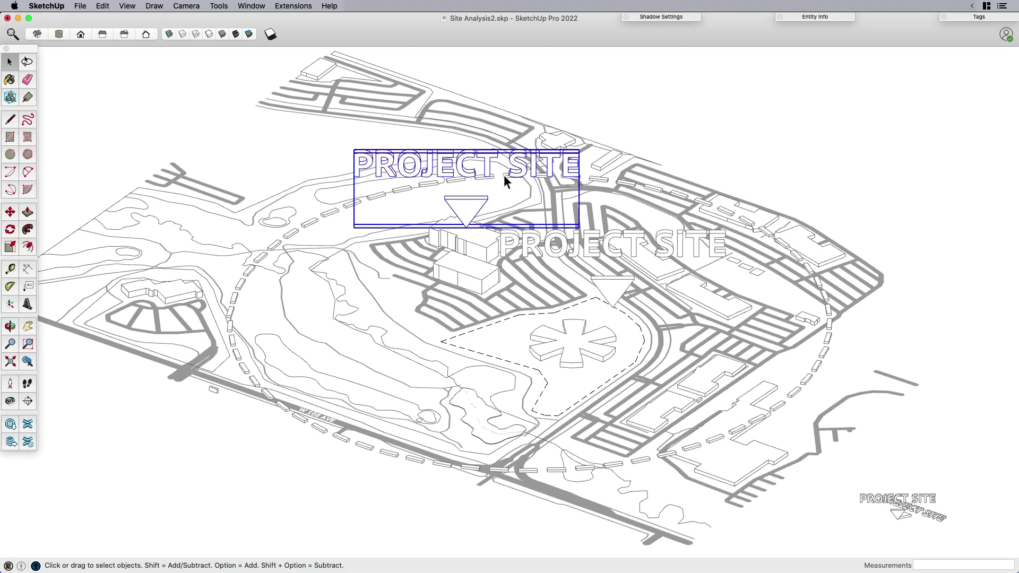
Select both PROJECT SITE markers and inspect the upper marker's geometry
click(587, 254)
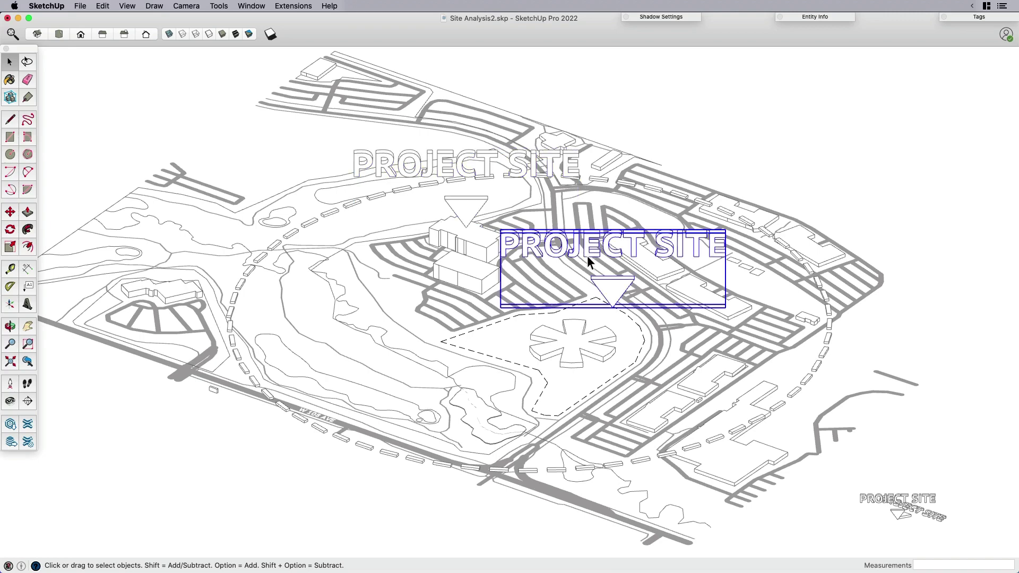
click(535, 165)
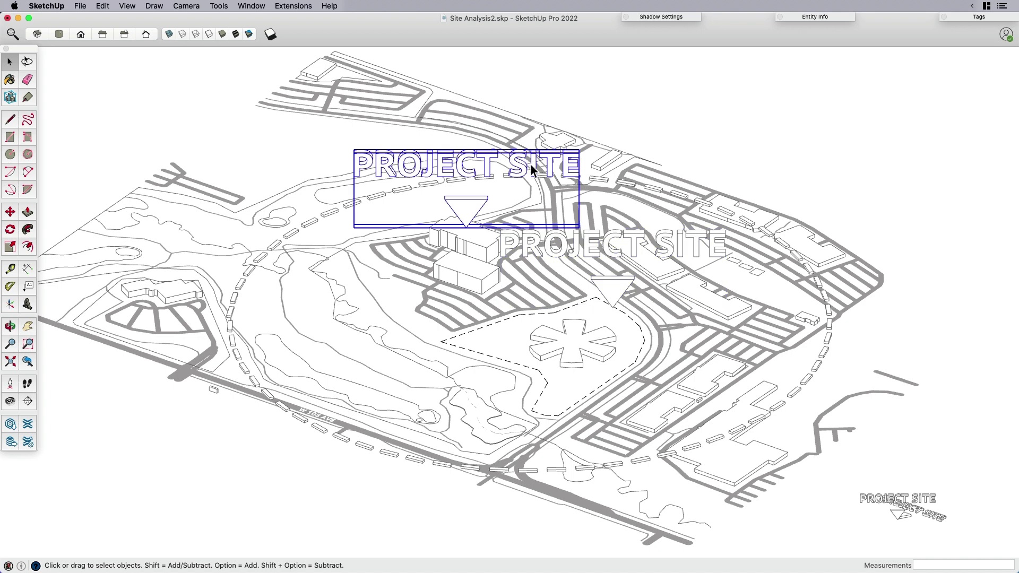
double_click(512, 170)
middle_drag(511, 171, 494, 142)
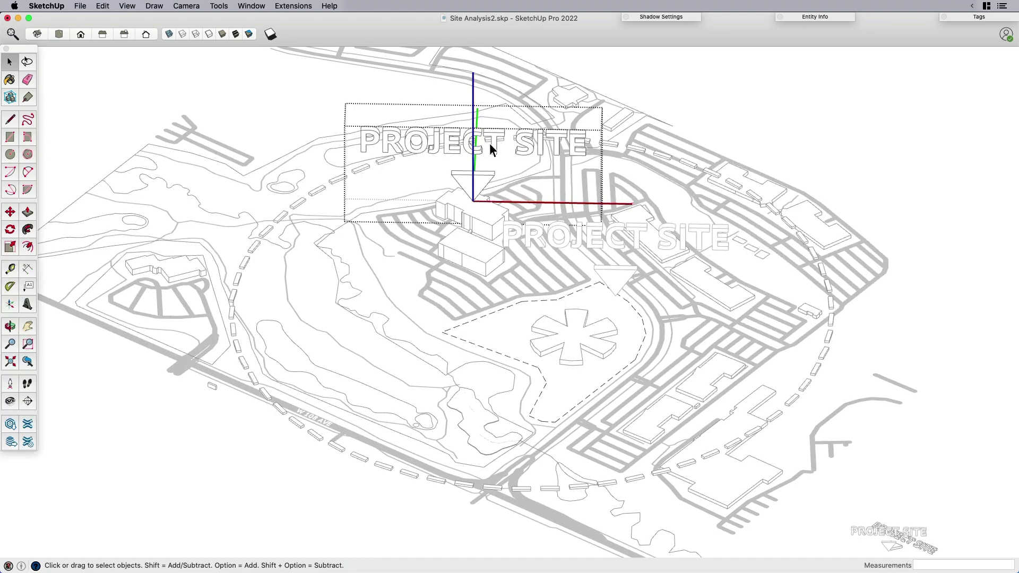
triple_click(489, 142)
click(700, 88)
Apply Make Unique to the lower PROJECT SITE marker and reselect it
middle_drag(480, 143, 371, 163)
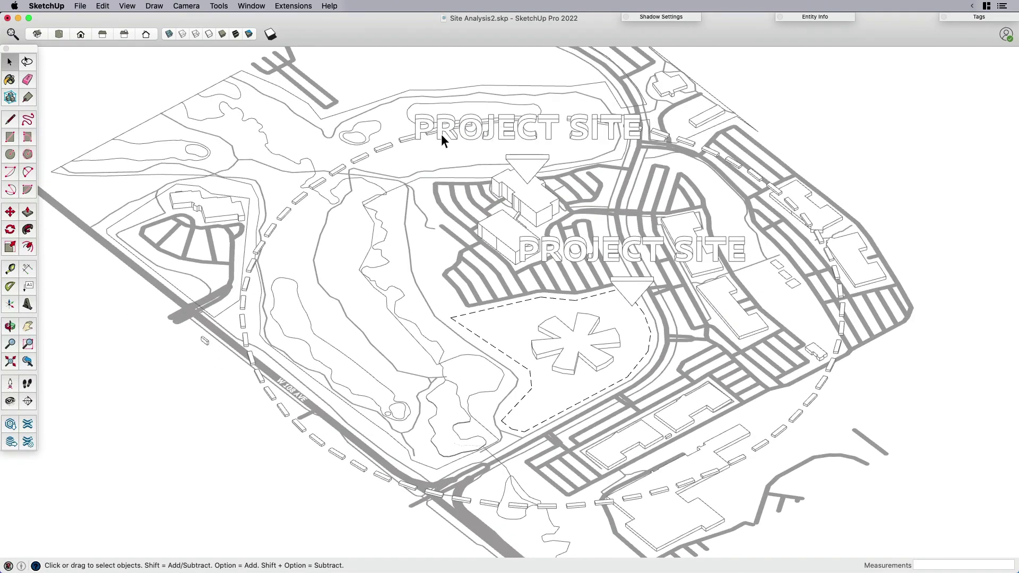
middle_drag(457, 133, 639, 164)
scroll(785, 336, down, 5)
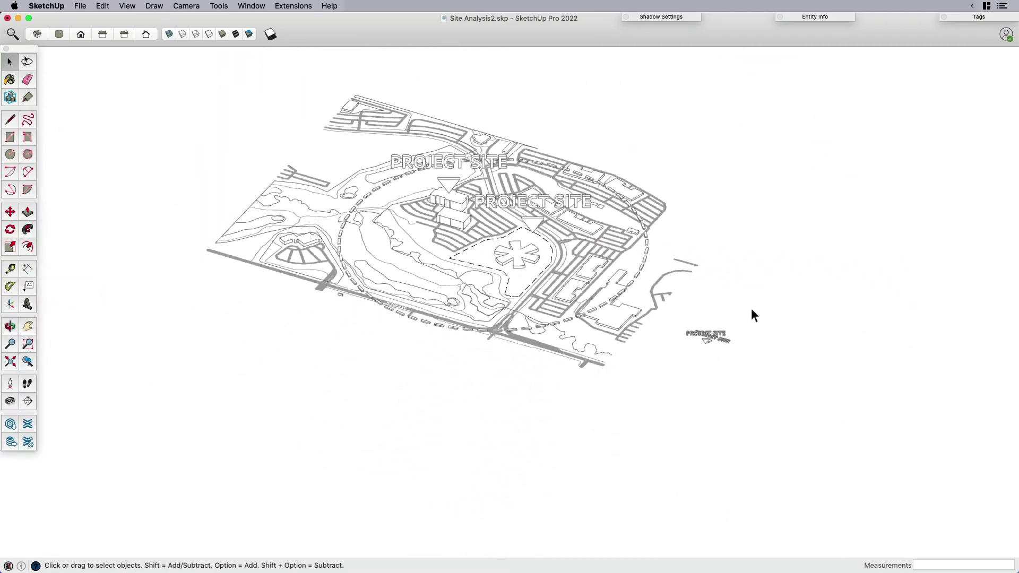
scroll(686, 334, up, 5)
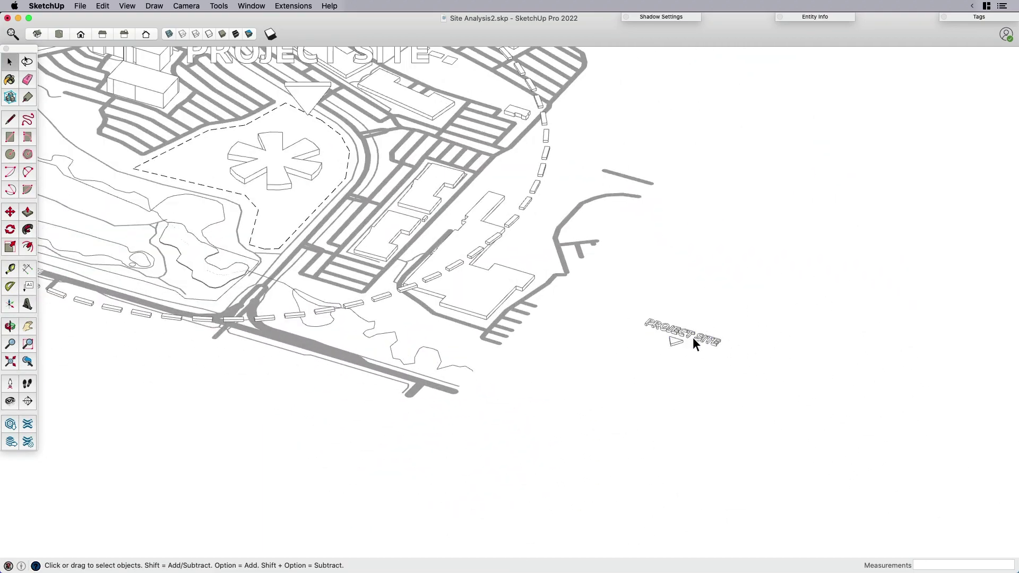
scroll(693, 337, up, 4)
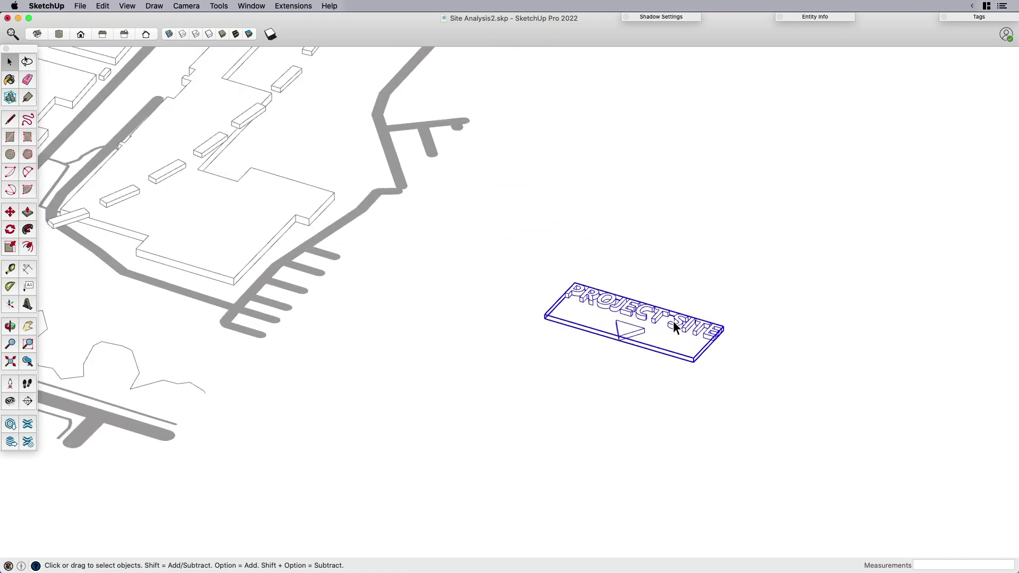
scroll(654, 322, down, 5)
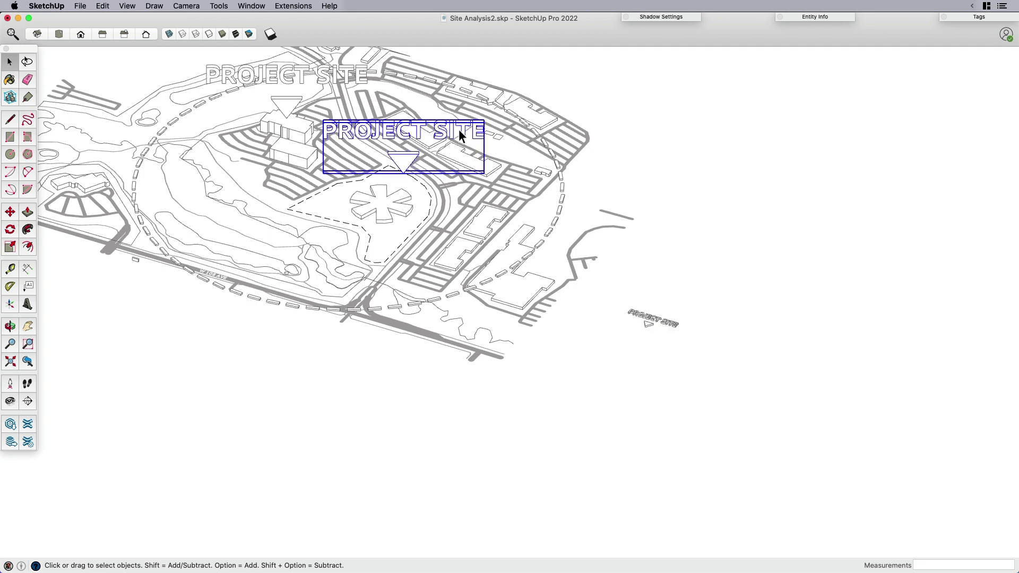
shift+middle_drag(404, 155, 425, 228)
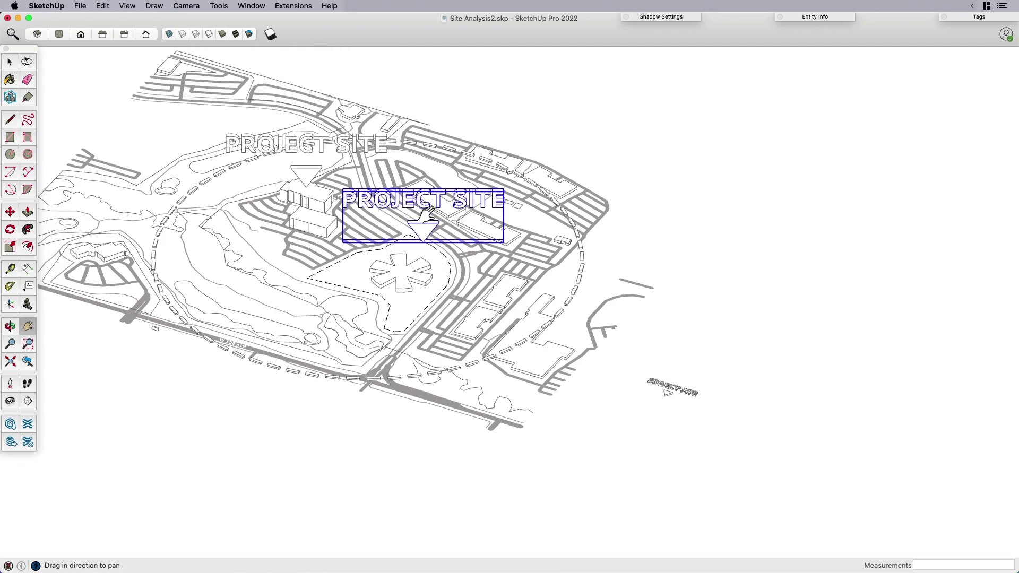
right_click(424, 235)
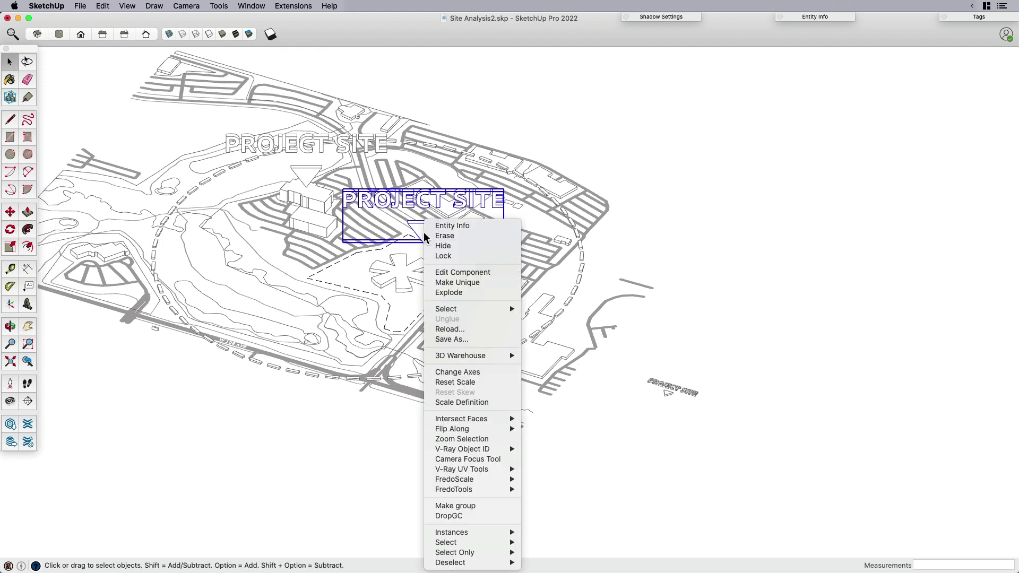
click(465, 287)
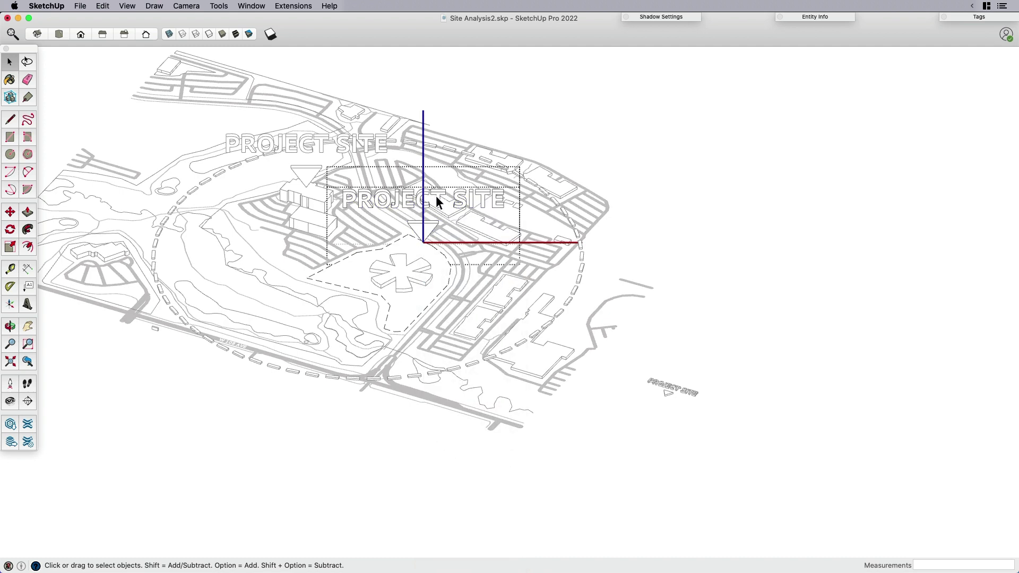
right_click(438, 198)
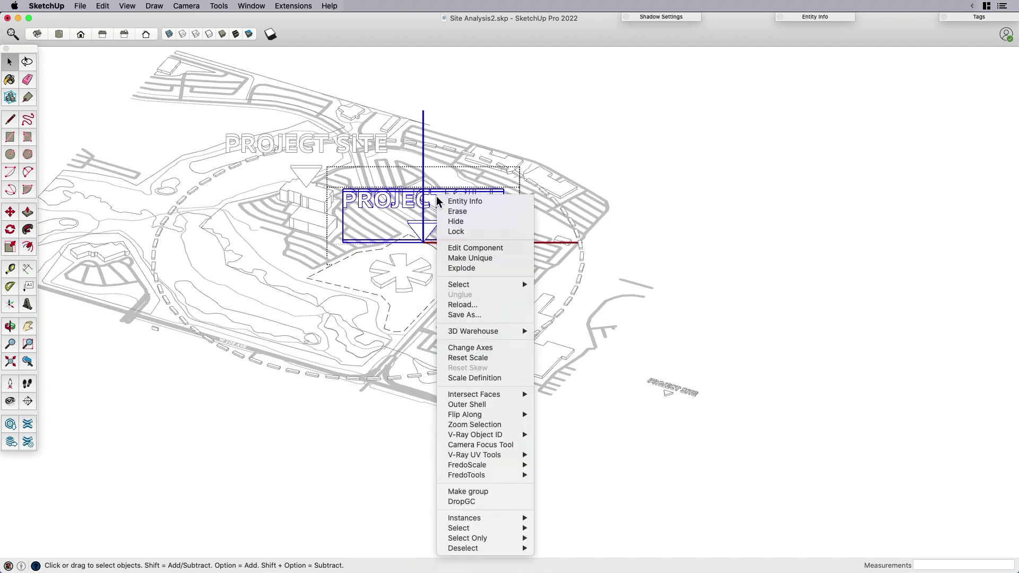
click(479, 259)
click(678, 284)
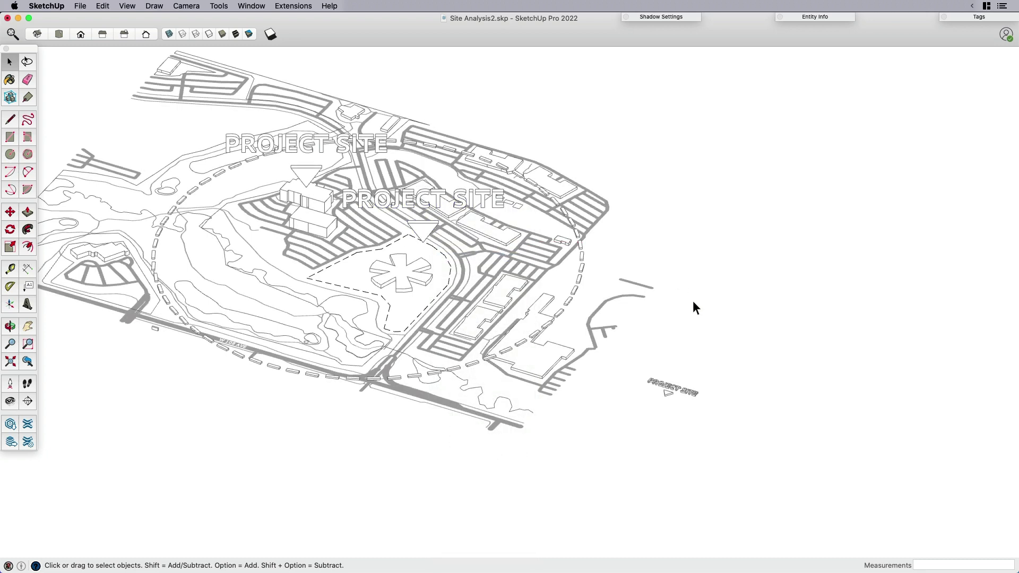
click(455, 198)
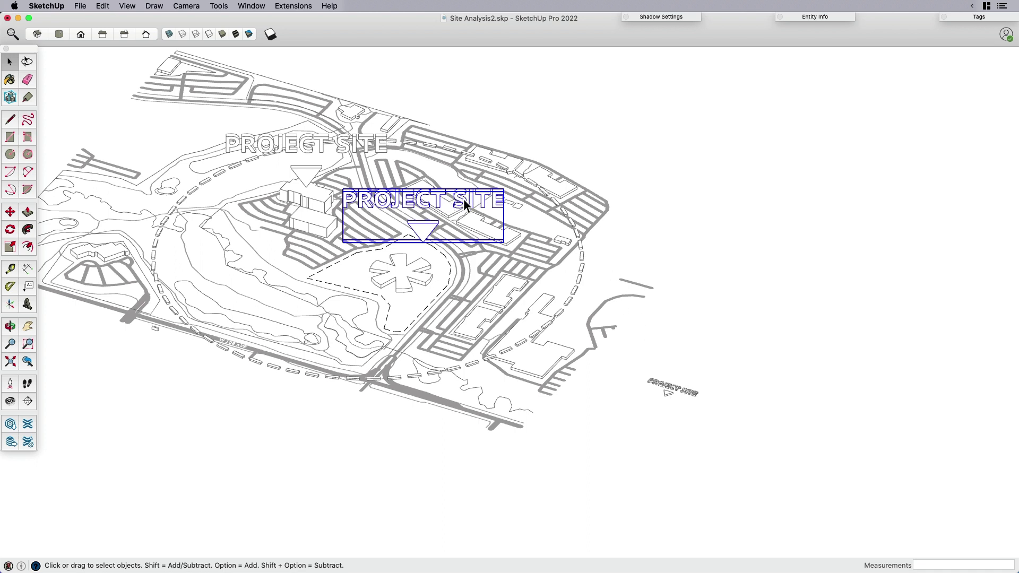
Open the far-right marker component and delete its PROJECT SITE lettering
click(376, 145)
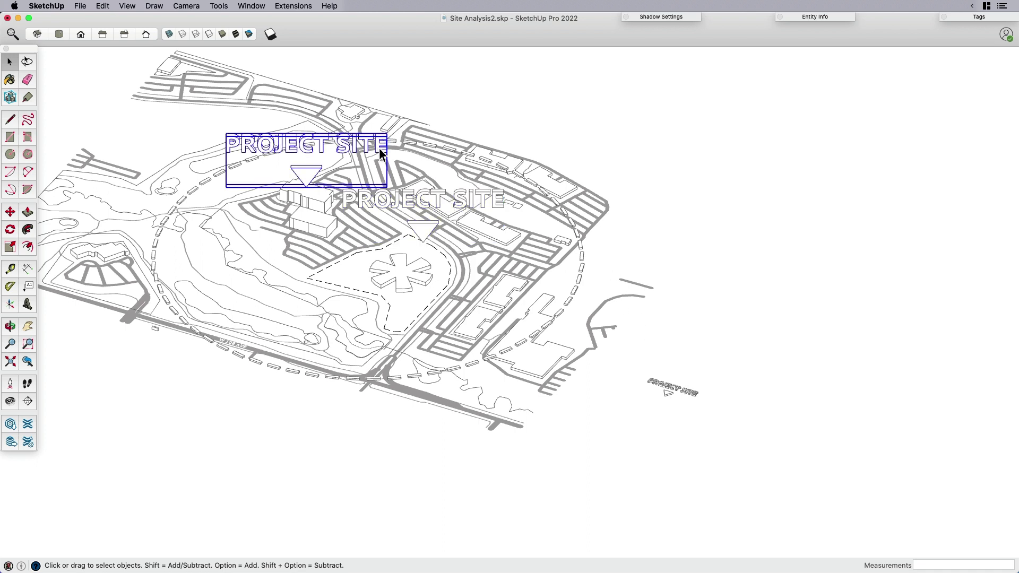
click(695, 387)
scroll(705, 397, up, 3)
scroll(705, 397, up, 3)
click(674, 388)
double_click(673, 387)
scroll(690, 404, up, 2)
middle_drag(708, 420, 587, 360)
scroll(547, 356, up, 2)
key(Delete)
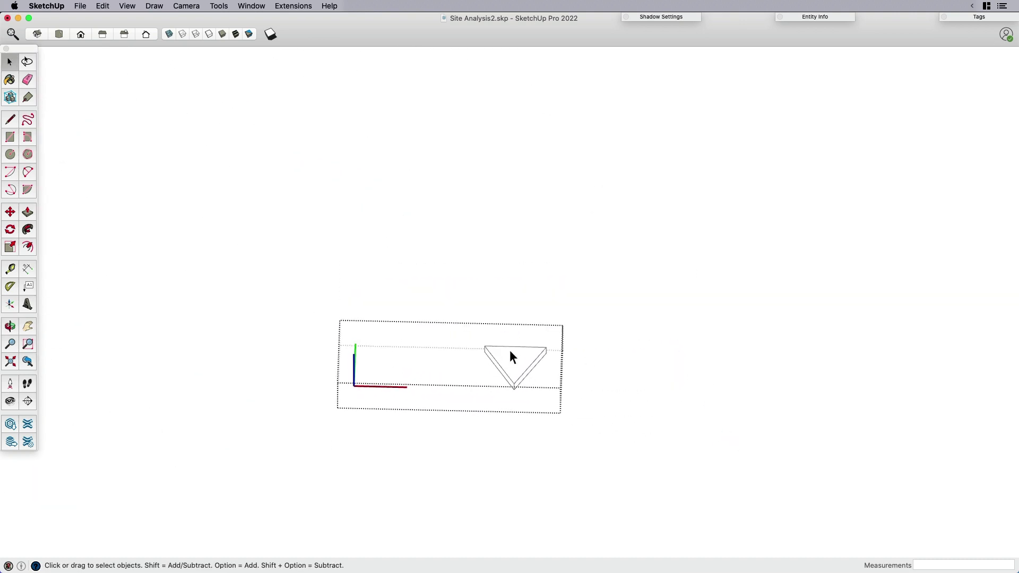
Create 3D text reading 'TRIMBLE' and place it above the marker's arrow
click(219, 6)
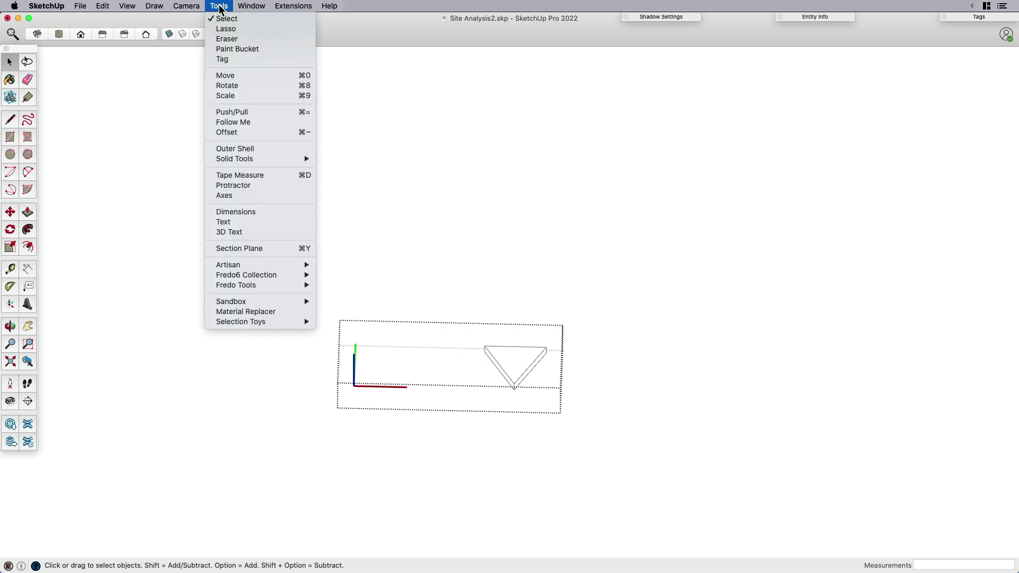
click(237, 233)
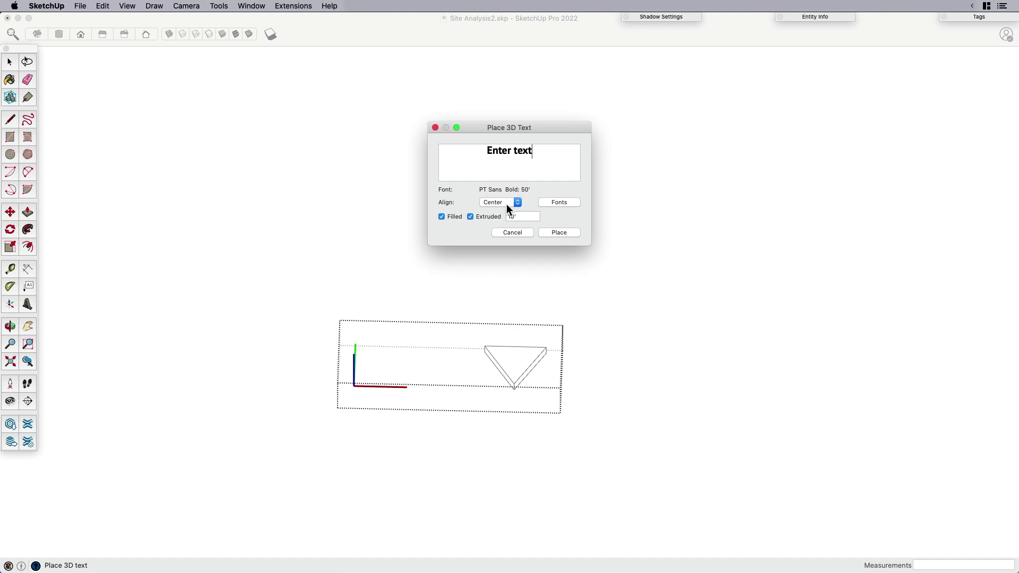
triple_click(478, 152)
text(TRIMBLE H)
key(BackSpace)
key(BackSpace)
click(565, 234)
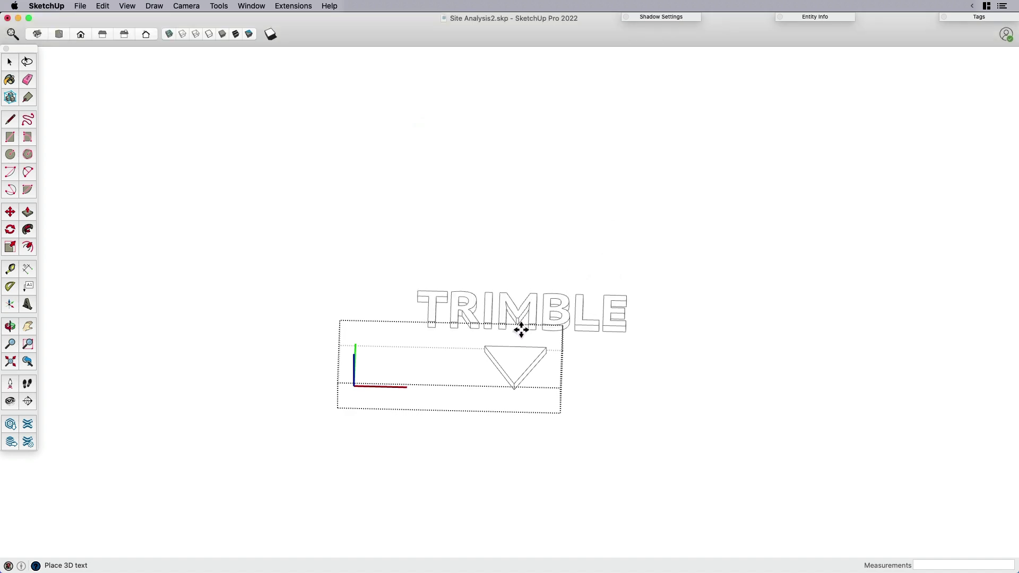
click(518, 329)
key(space)
scroll(770, 319, down, 10)
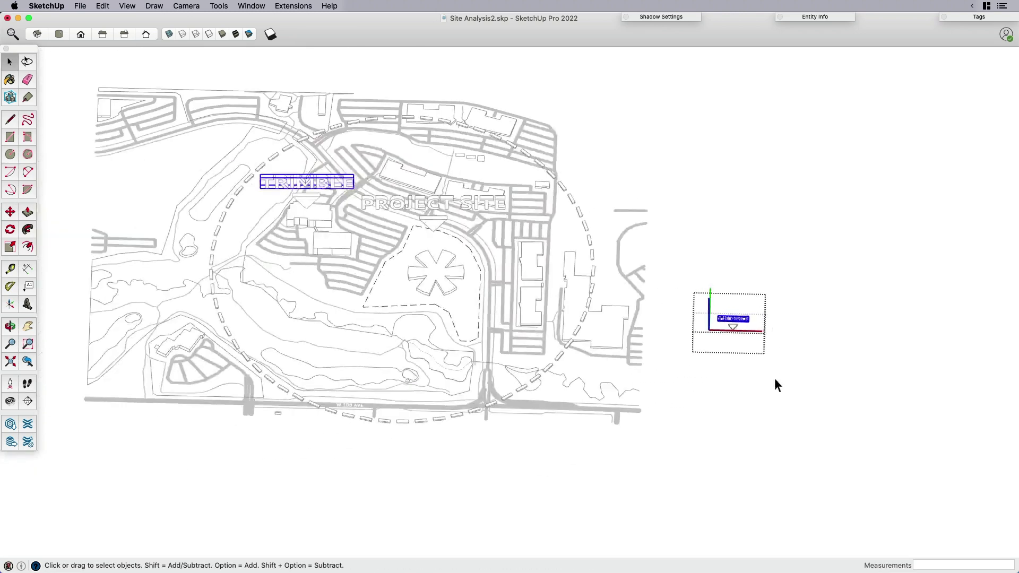
Copy the TRIMBLE marker down to the lower left on the hillside
middle_drag(775, 378, 696, 385)
scroll(696, 385, up, 2)
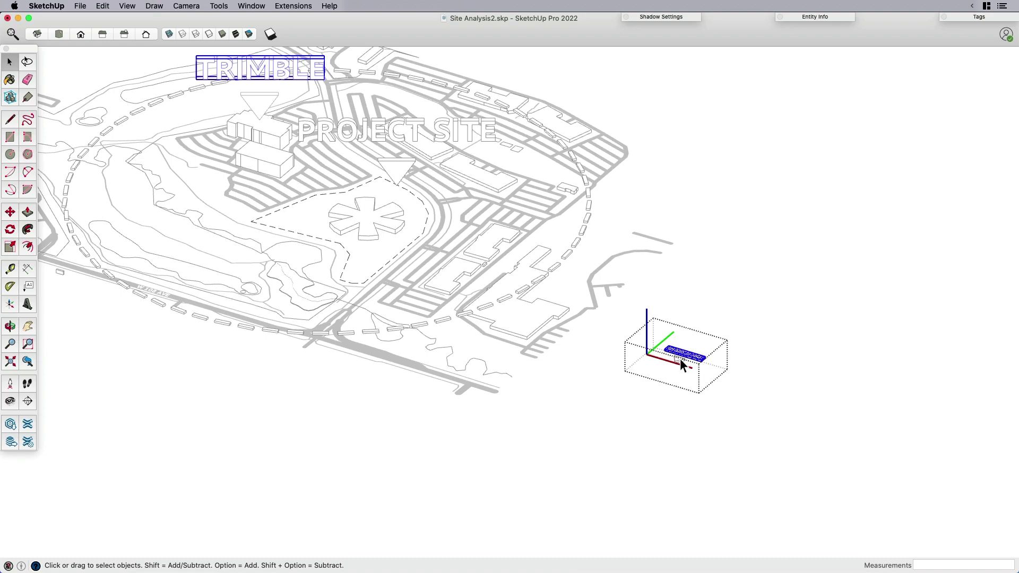
scroll(682, 362, down, 3)
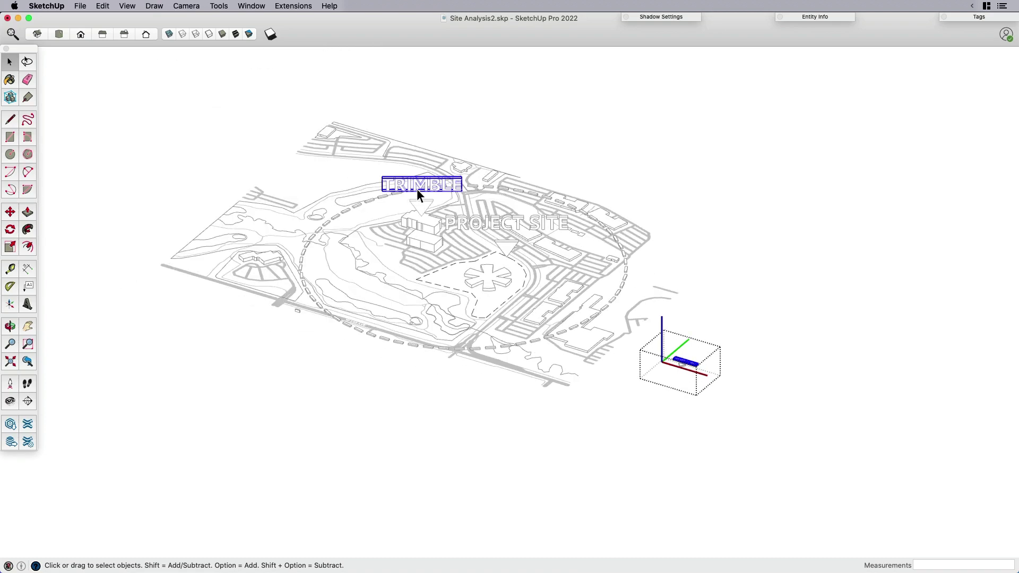
click(569, 151)
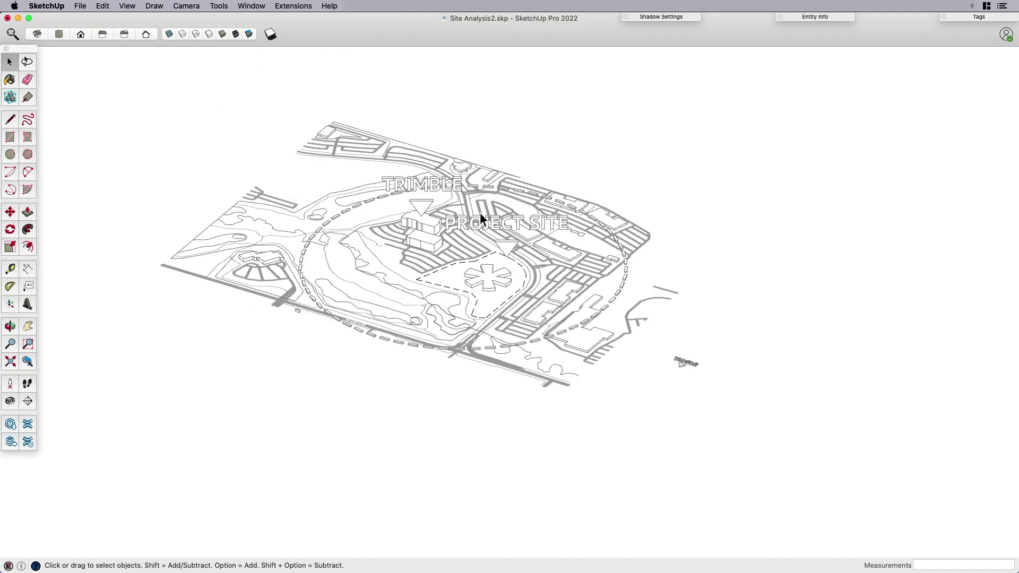
middle_drag(476, 210, 434, 196)
click(424, 193)
scroll(423, 196, up, 2)
key(m)
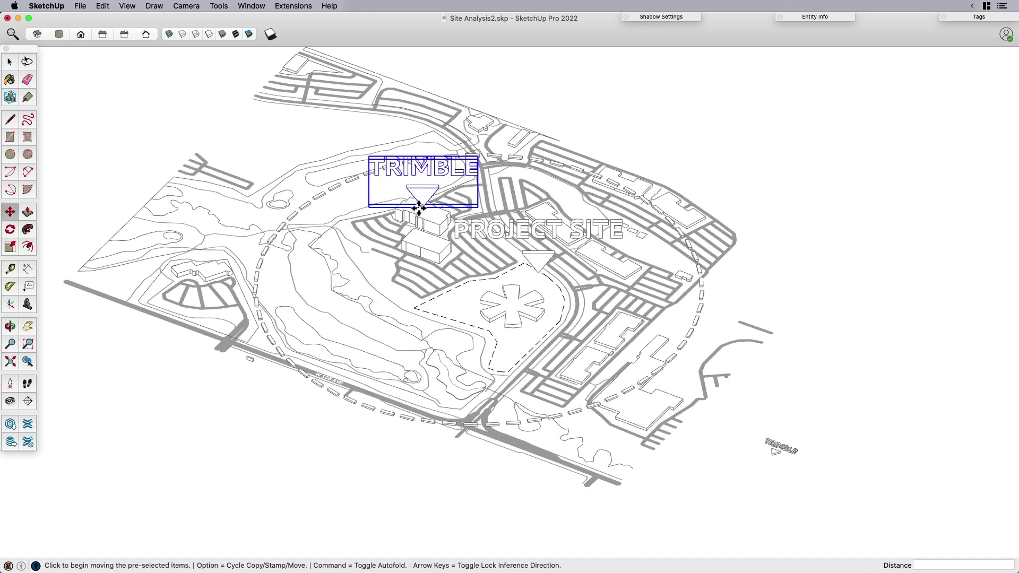
key(alt)
click(421, 207)
click(306, 284)
key(space)
Make the TRIMBLE copy unique and delete its text, leaving only the triangle
click(443, 171)
right_click(442, 169)
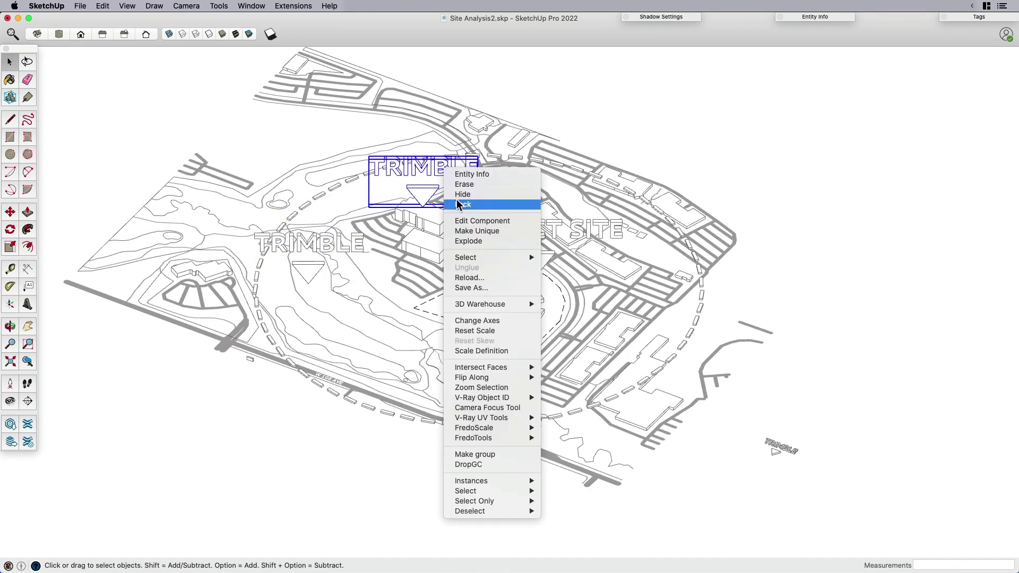
click(468, 234)
click(453, 167)
right_click(453, 167)
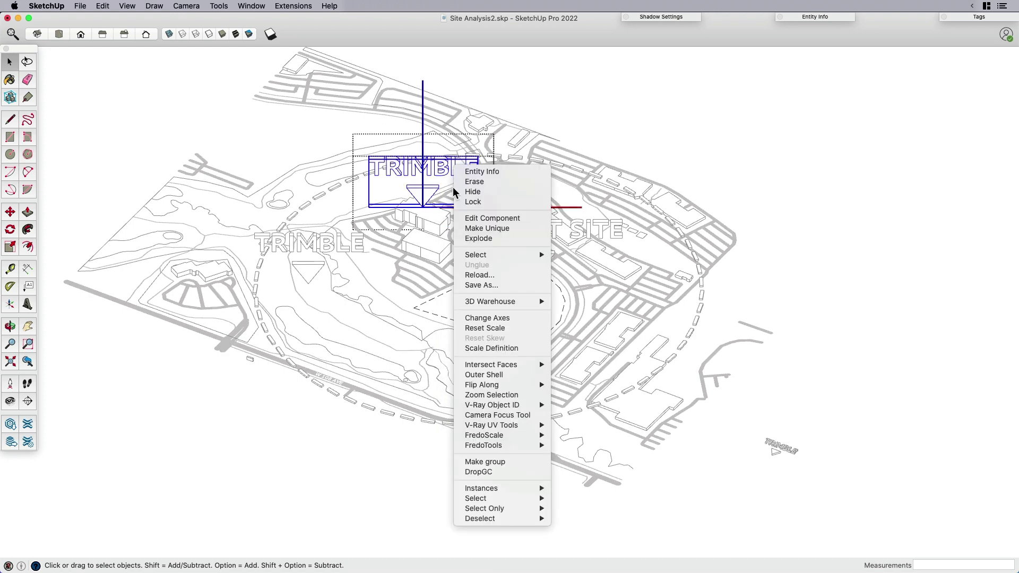
click(467, 228)
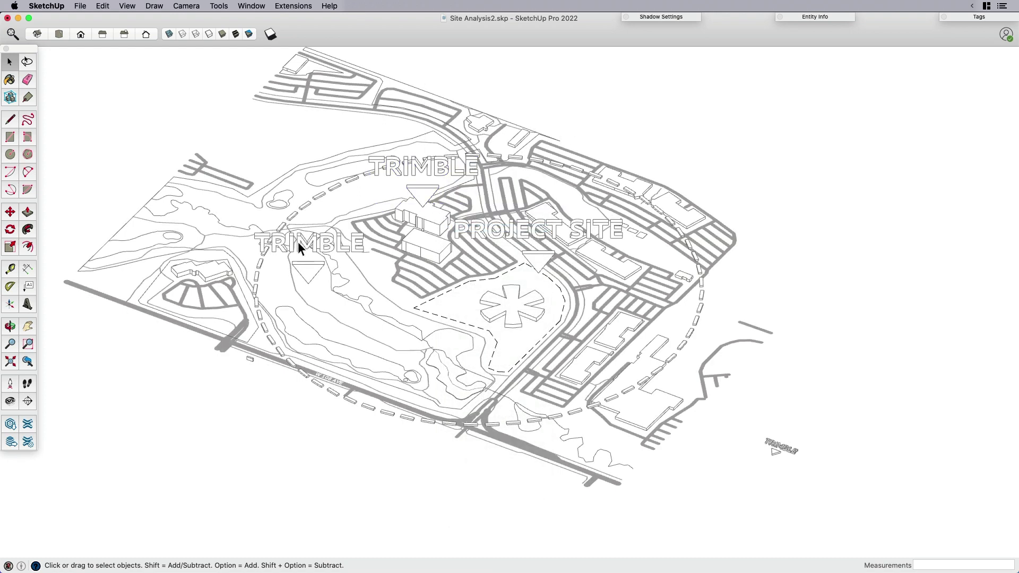
double_click(784, 450)
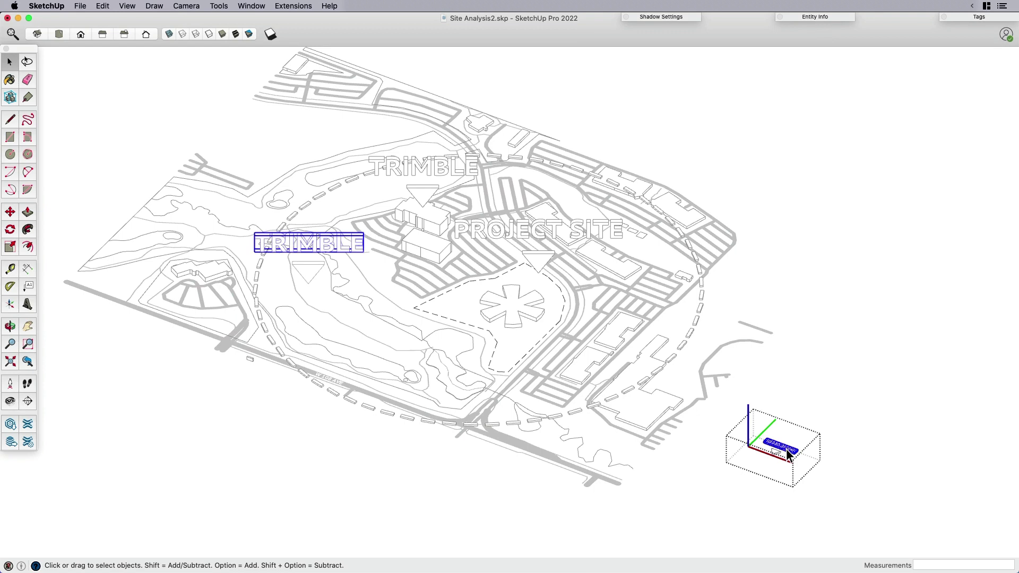
key(Delete)
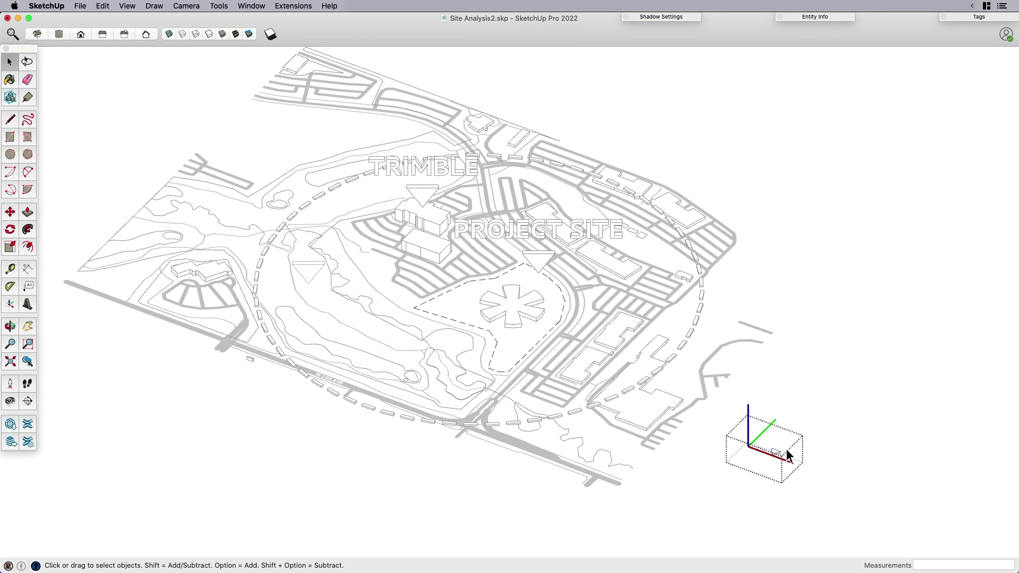
click(844, 461)
Check the arrow-only, TRIMBLE and PROJECT SITE markers by selecting each
click(307, 277)
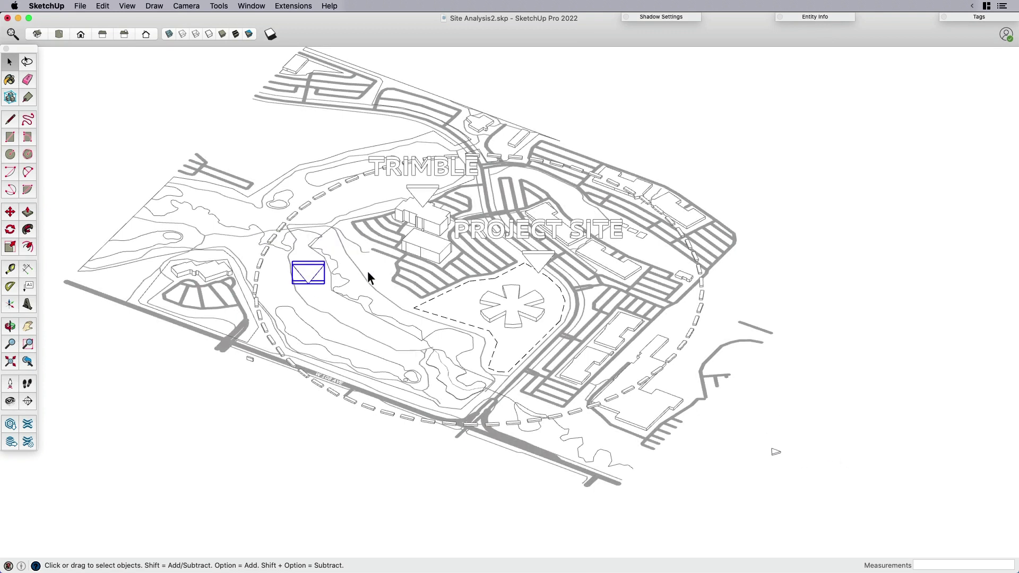
click(507, 233)
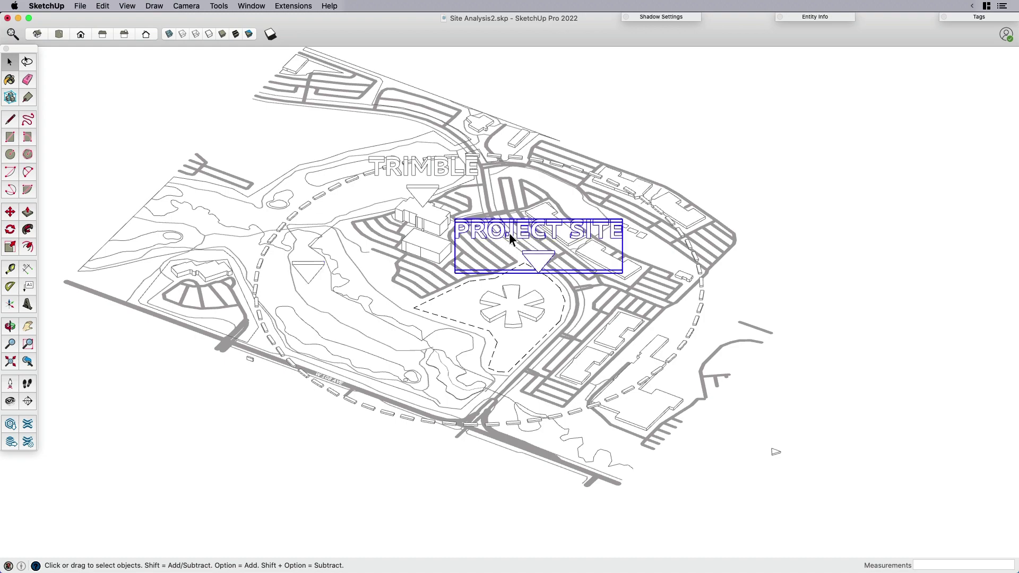
click(441, 178)
scroll(532, 254, up, 3)
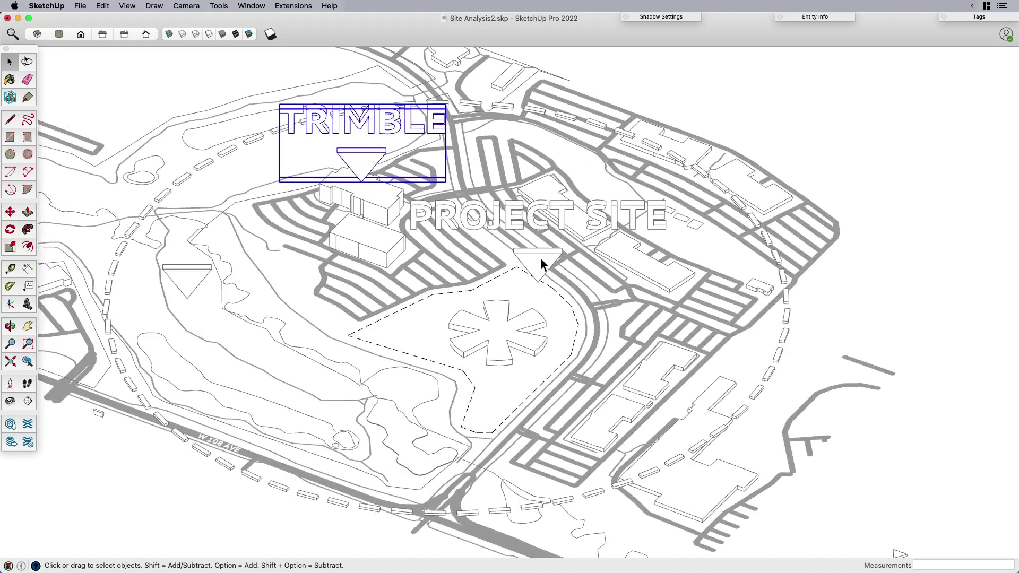
click(527, 261)
scroll(527, 262, up, 4)
middle_drag(528, 261, 538, 279)
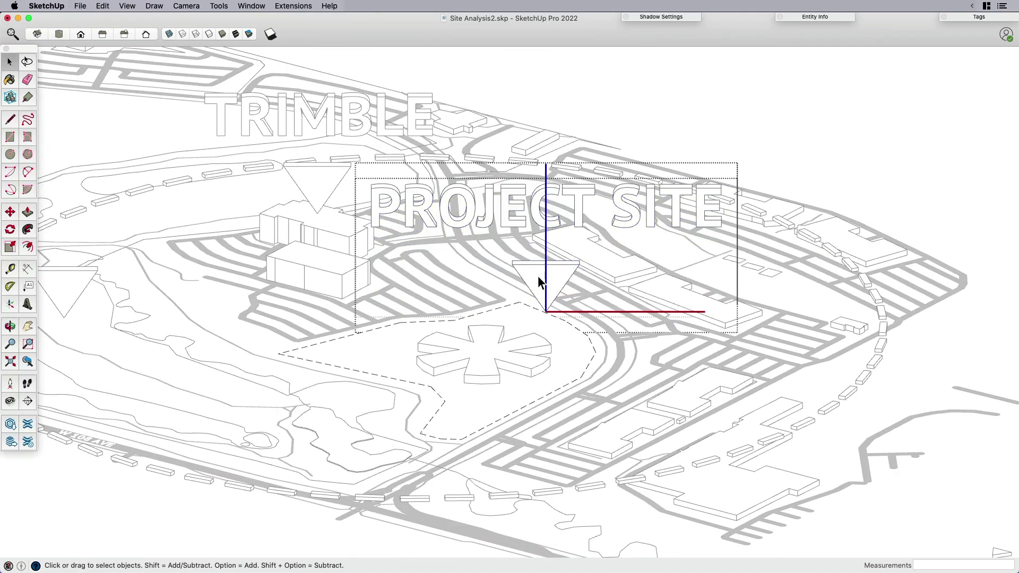
click(554, 278)
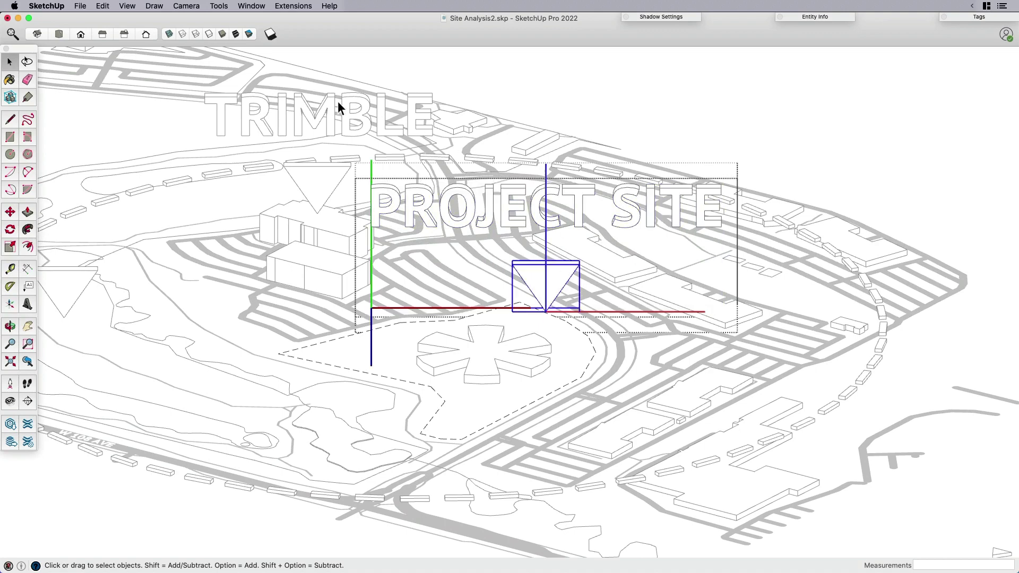
Scale the PROJECT SITE triangle face inside its component to 0.61 width
double_click(557, 284)
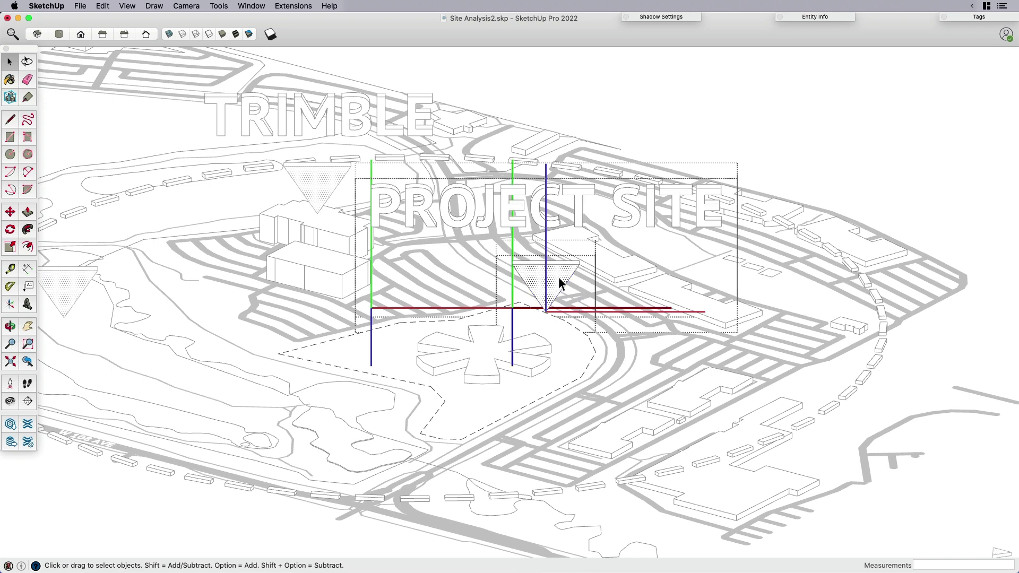
click(559, 277)
scroll(520, 264, down, 3)
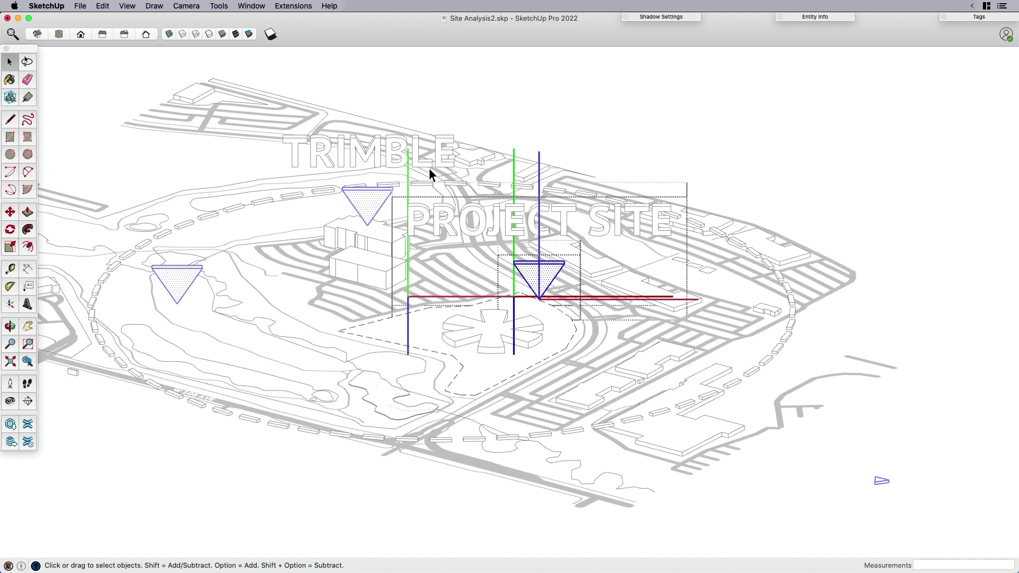
scroll(552, 268, up, 5)
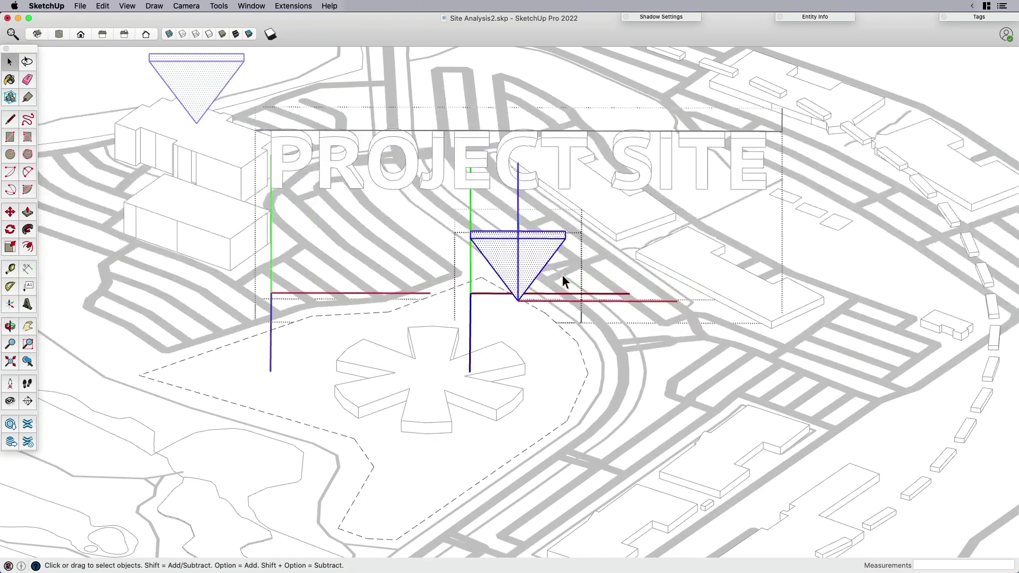
key(s)
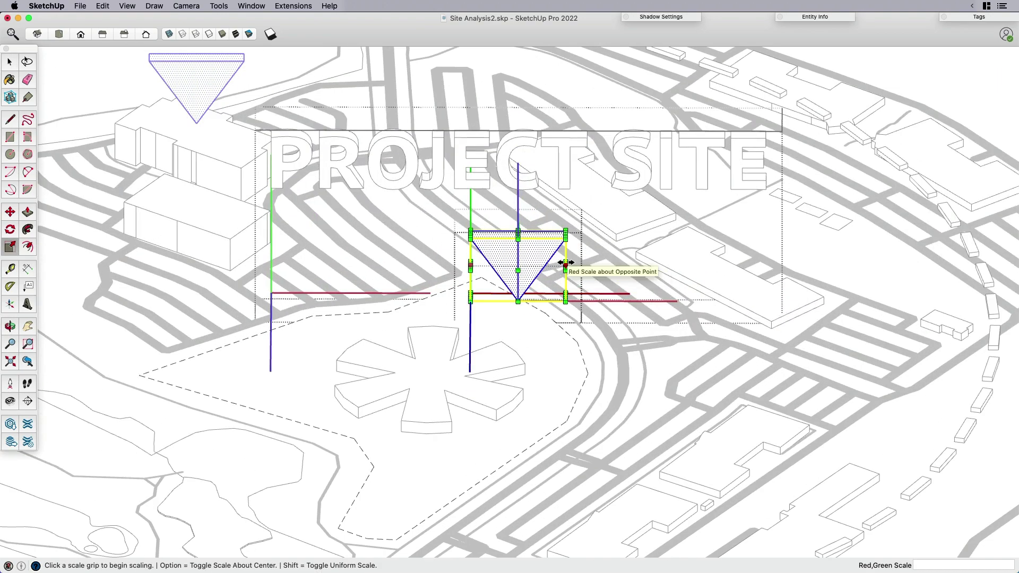
drag(565, 265, 547, 266)
scroll(578, 287, down, 3)
scroll(608, 310, up, 2)
scroll(577, 297, down, 2)
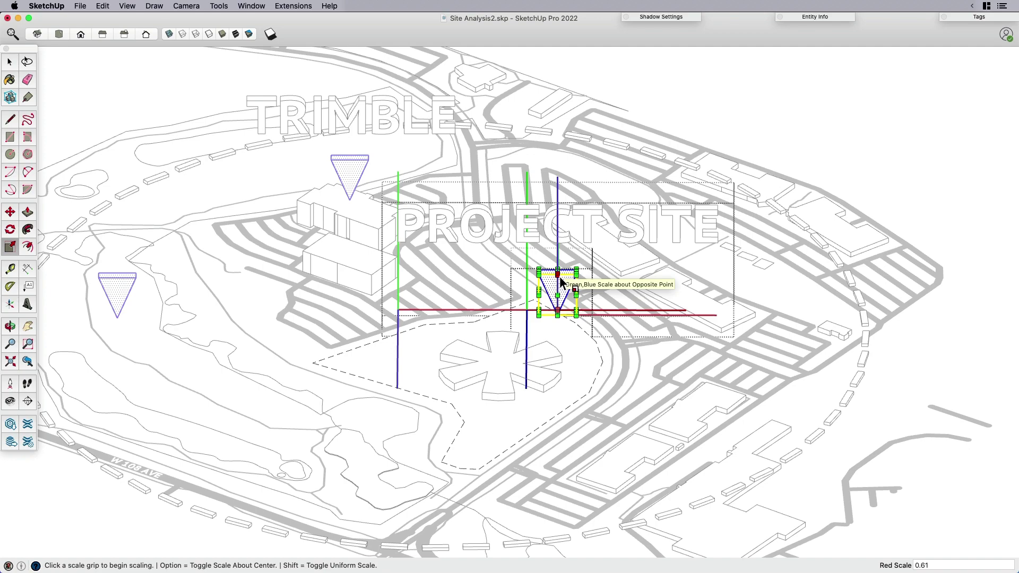
key(space)
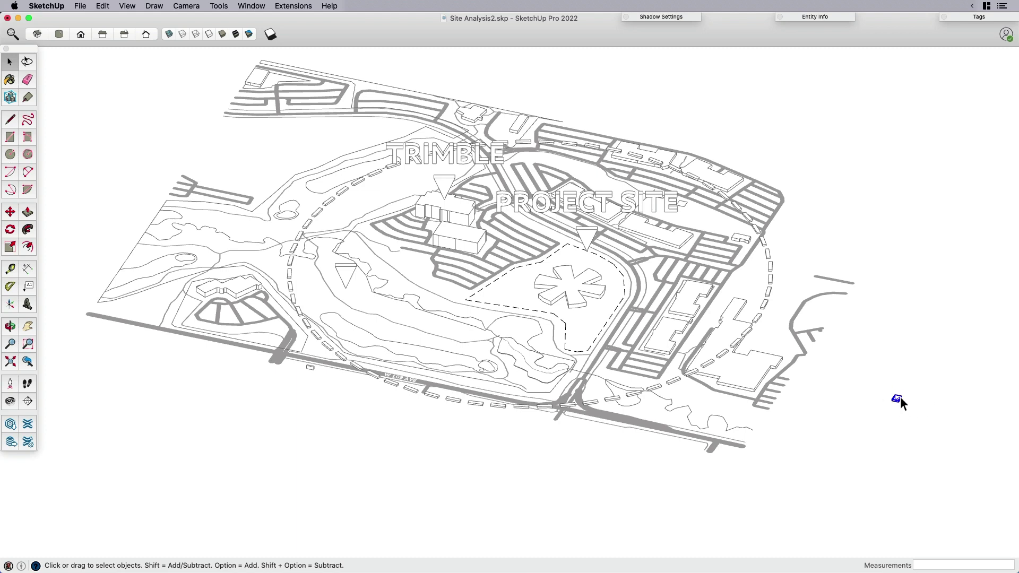
Remove the stray small marker, then pan and orbit to a tilted site view
key(super+z)
key(h)
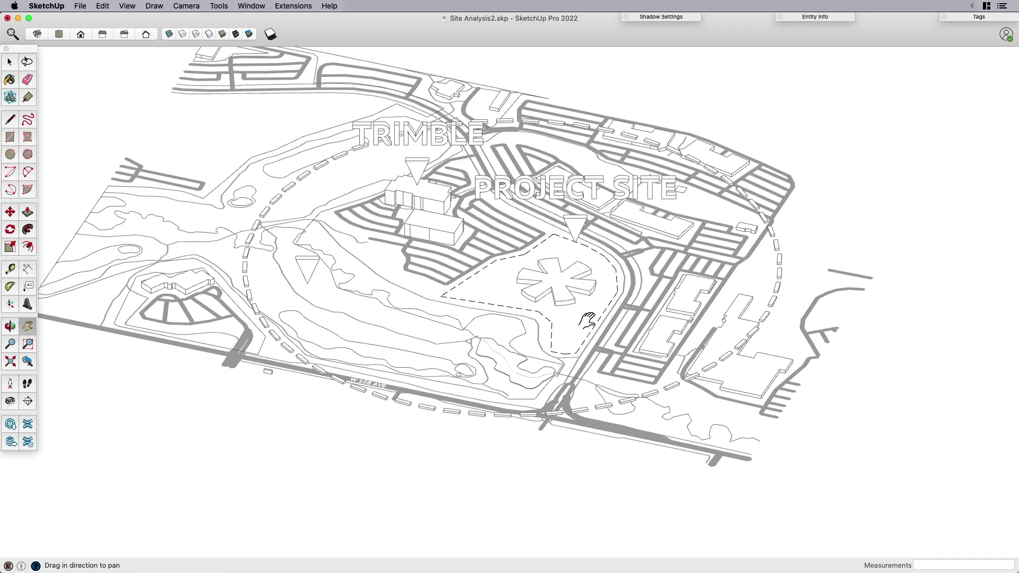
drag(585, 321, 594, 353)
key(space)
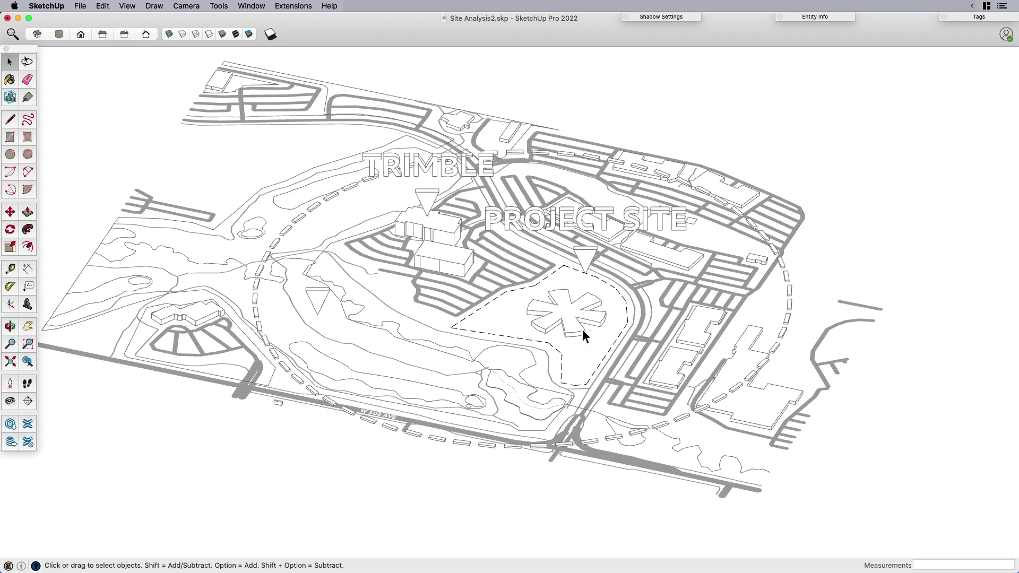
scroll(581, 330, down, 3)
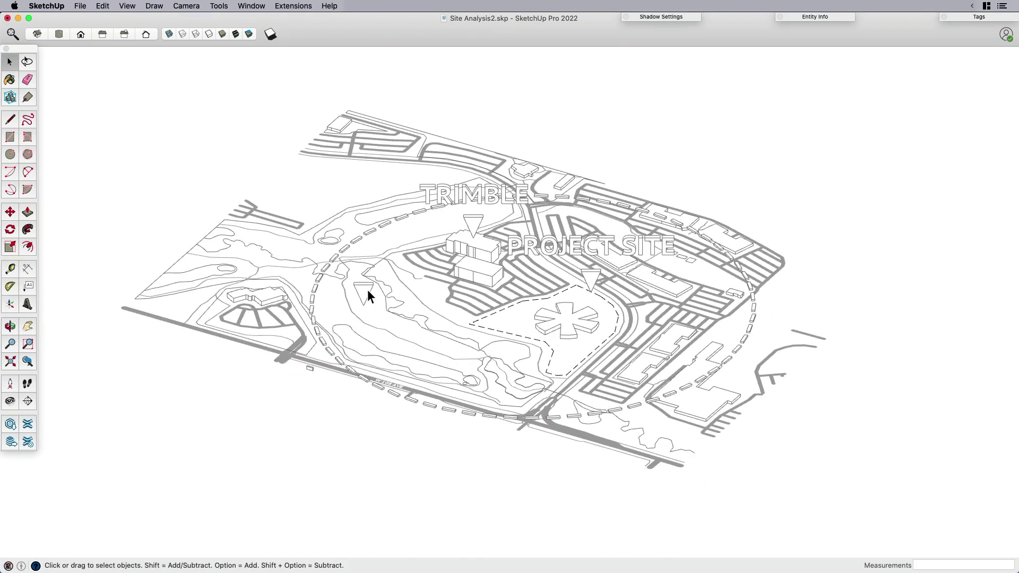
middle_drag(647, 266, 506, 288)
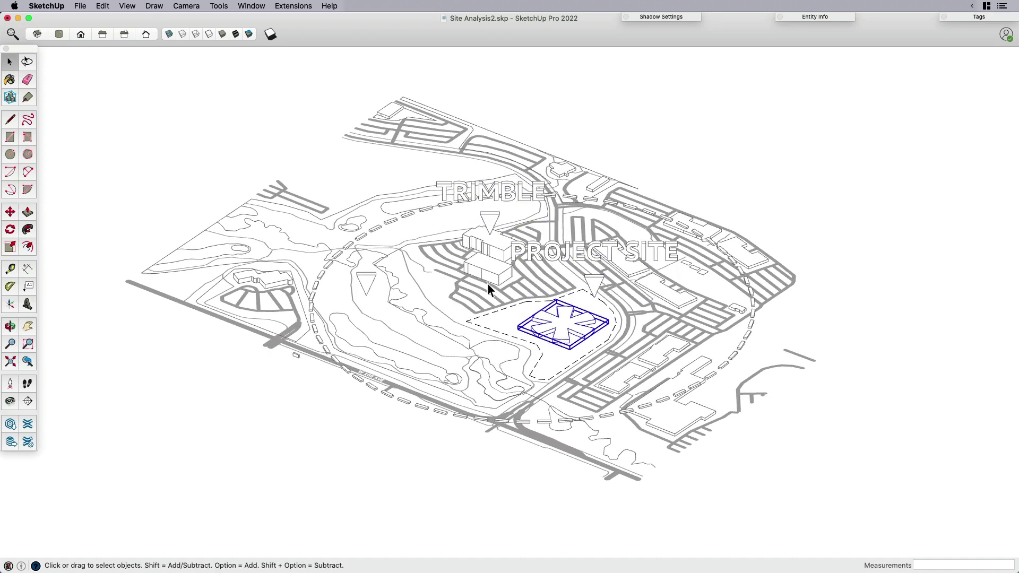
middle_drag(655, 175, 612, 300)
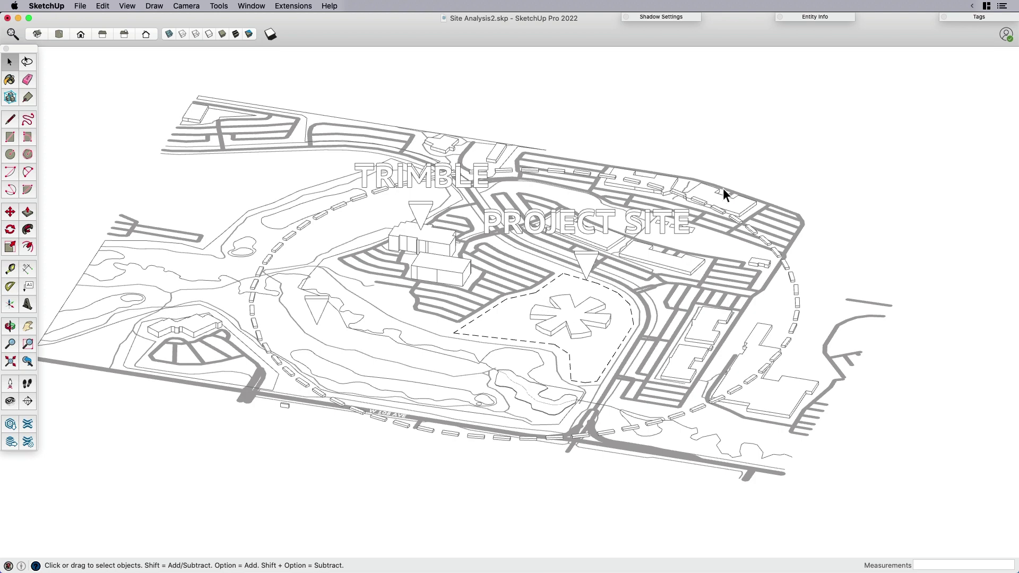
middle_drag(706, 219, 677, 249)
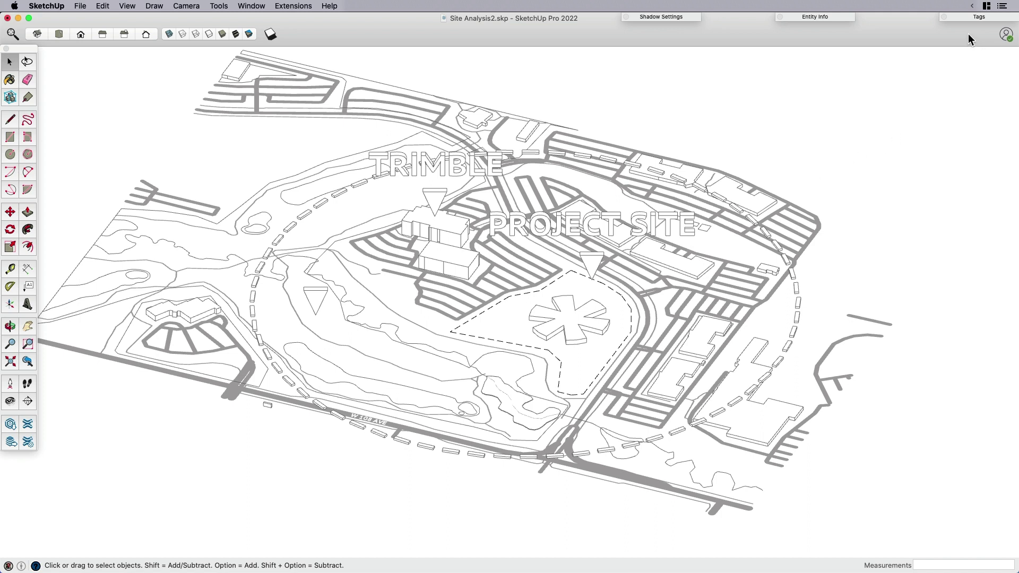
Turn on the Location Snapshot tag and enable Color by Tag
click(976, 18)
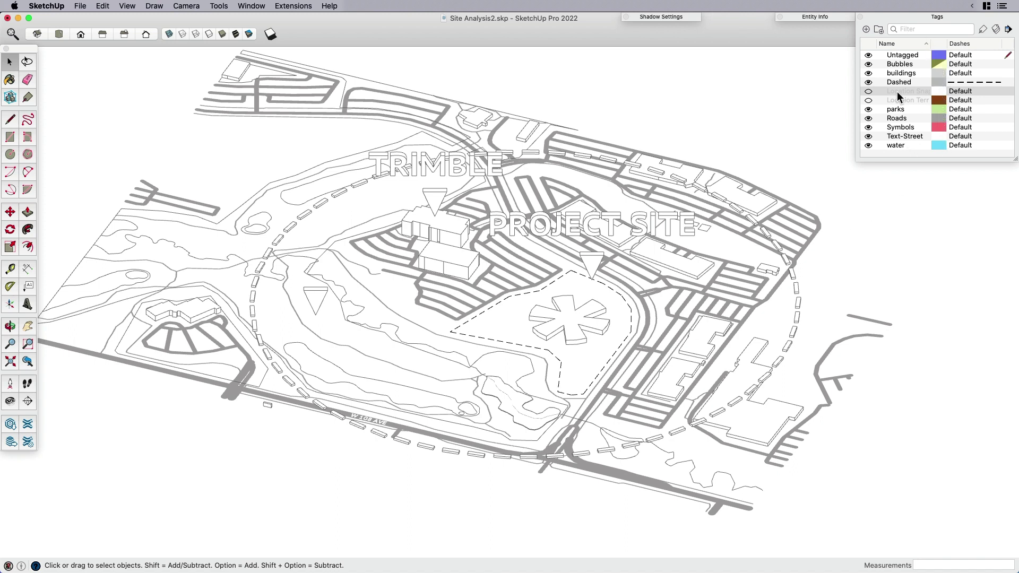
click(868, 93)
scroll(759, 209, down, 2)
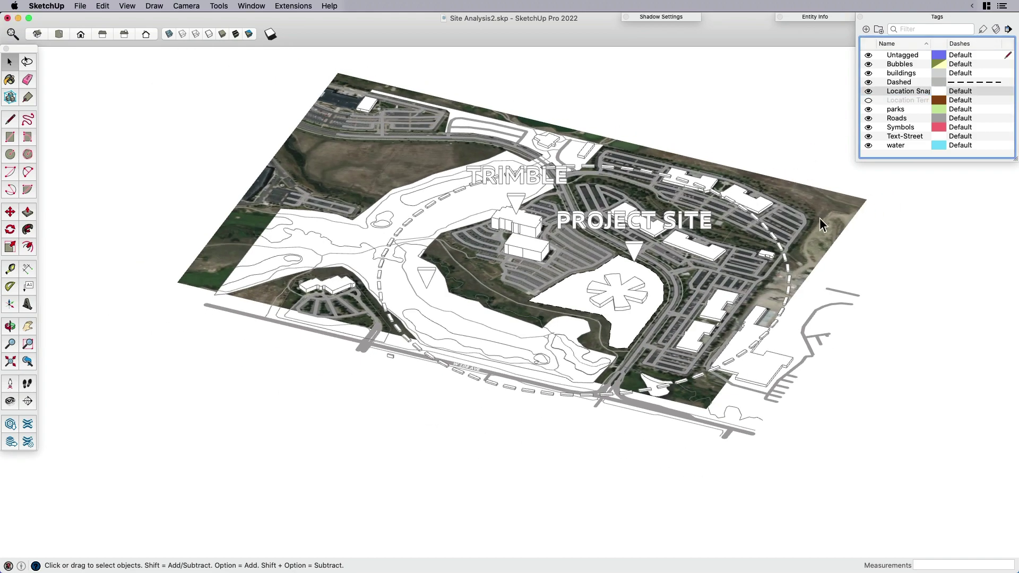
middle_drag(773, 228, 562, 299)
scroll(564, 299, up, 2)
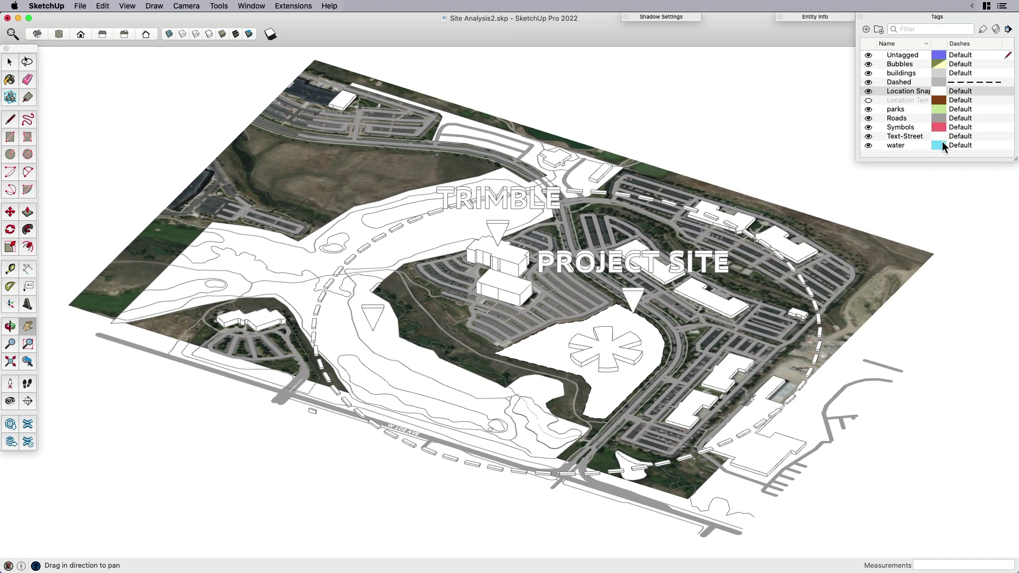
click(996, 29)
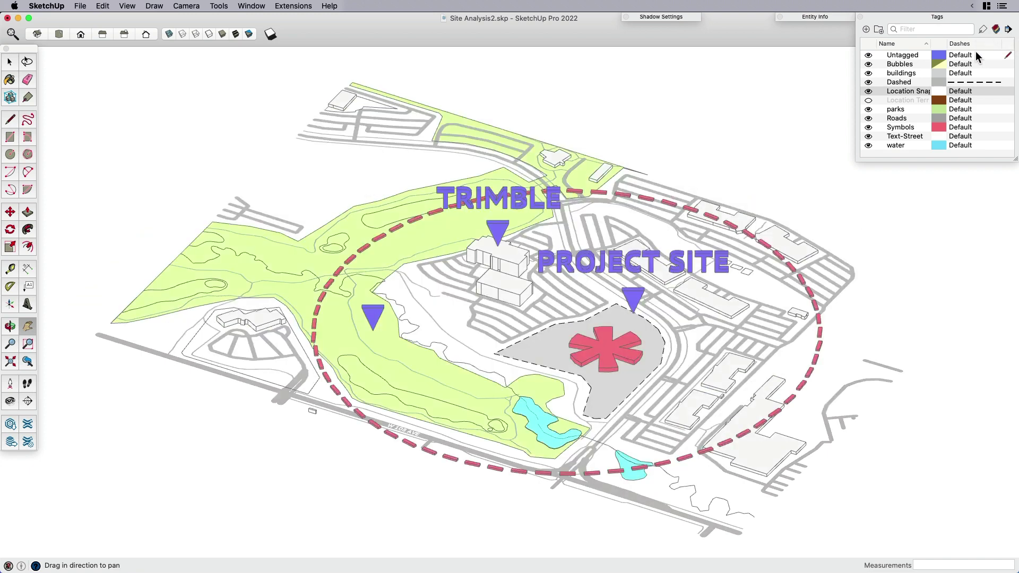
Delete the purple triangle marker on the hillside
middle_drag(696, 258, 577, 231)
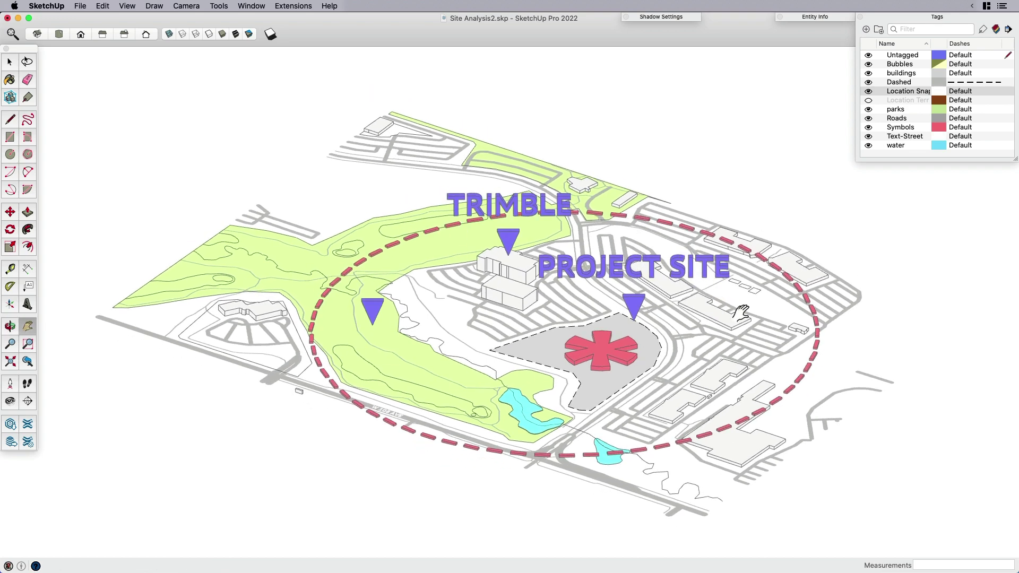
key(space)
click(373, 315)
key(Delete)
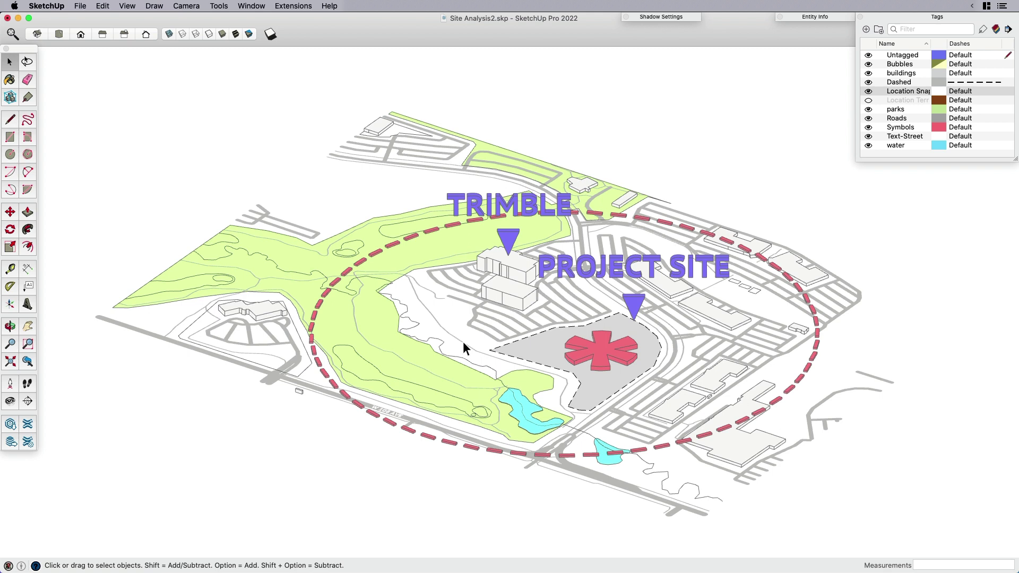
Assign the selected PROJECT SITE and TRIMBLE label components to the Symbols tag, turning them pink
click(613, 270)
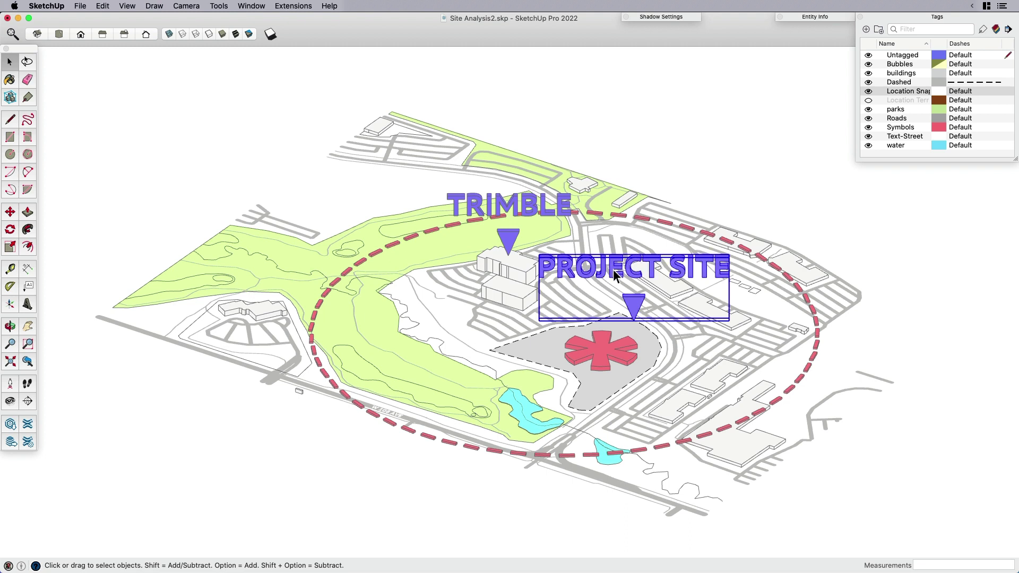
shift+click(560, 220)
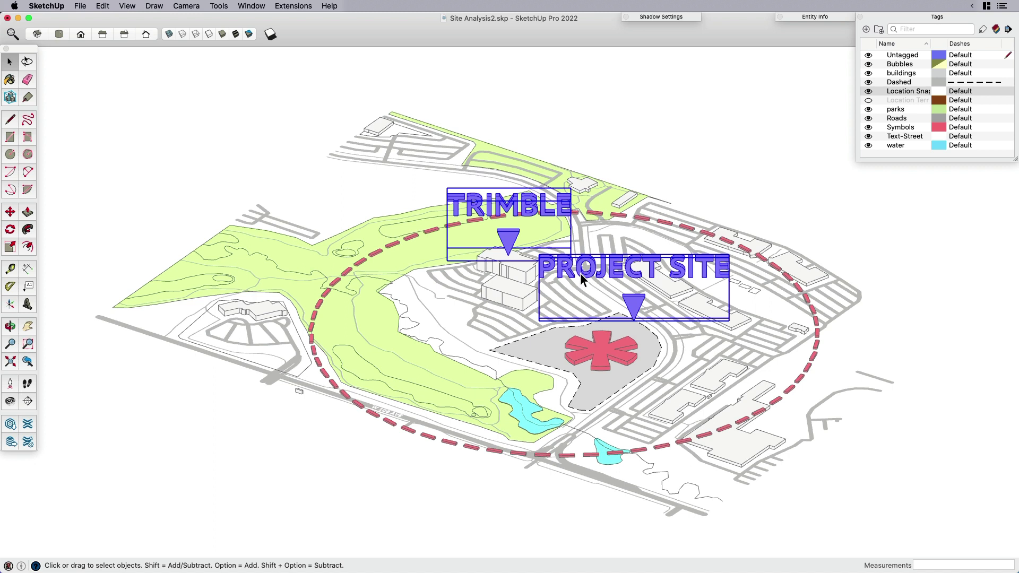
click(812, 17)
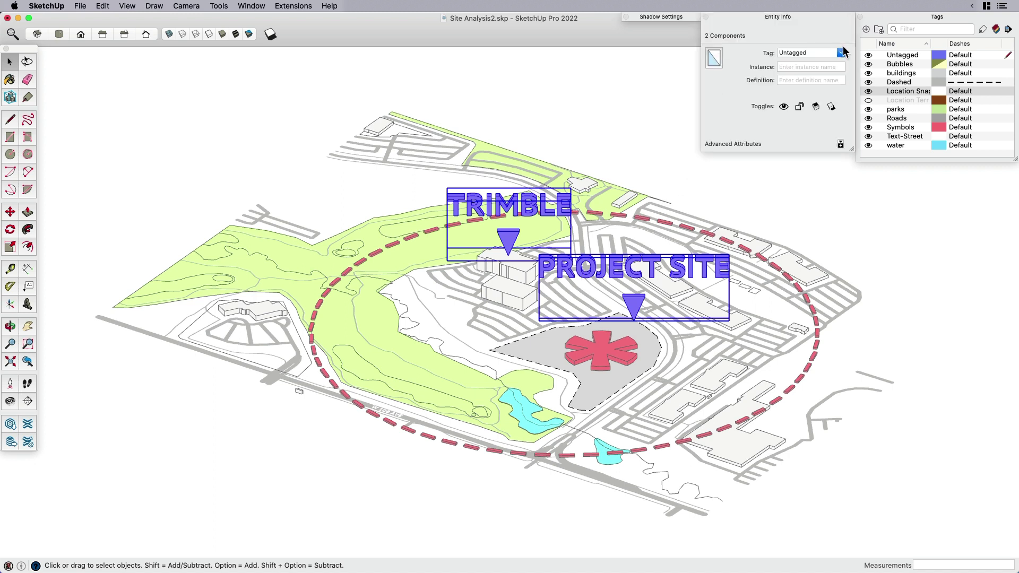
click(844, 53)
scroll(820, 91, down, 2)
scroll(814, 90, down, 2)
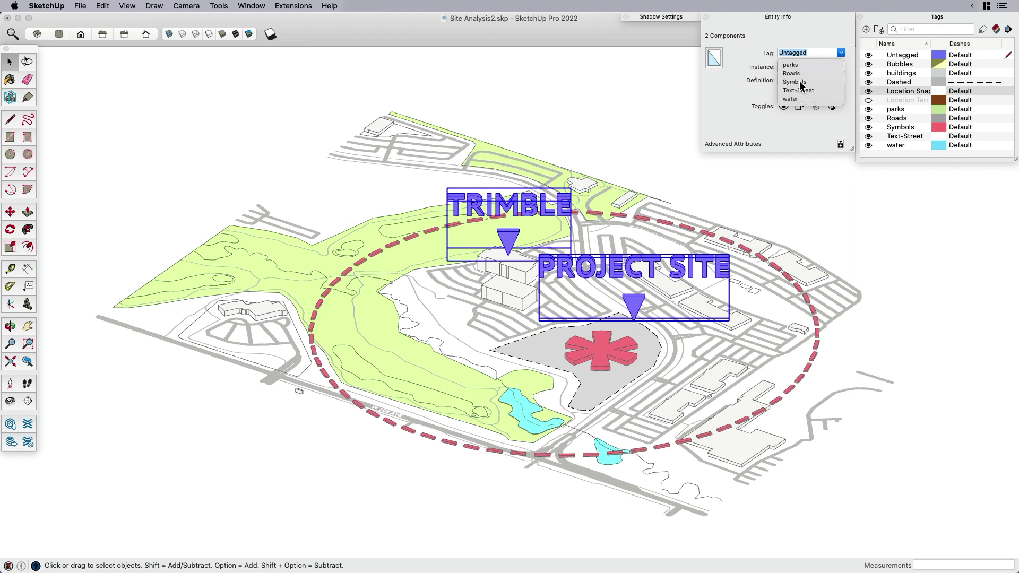
click(802, 82)
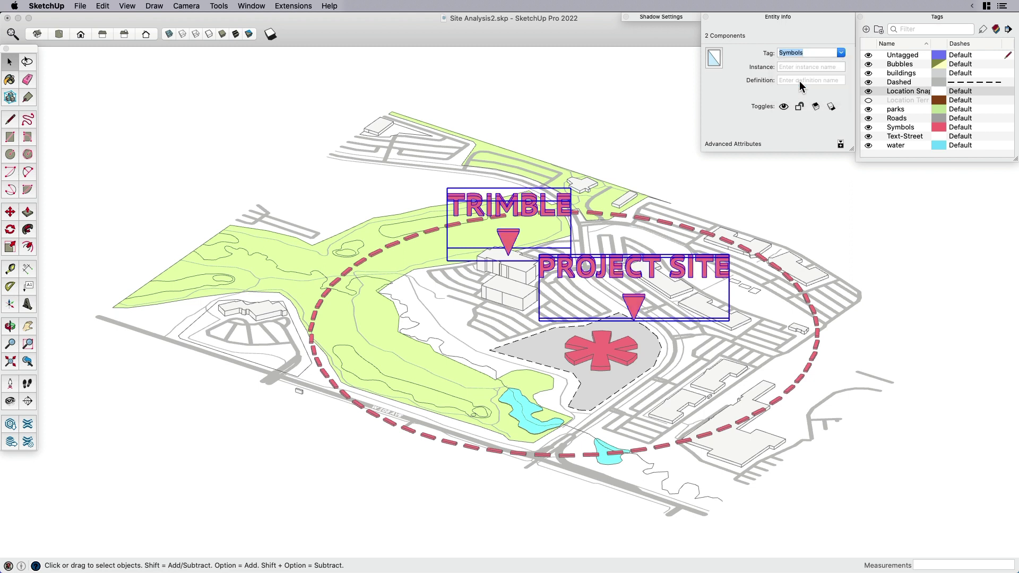
click(793, 15)
click(737, 129)
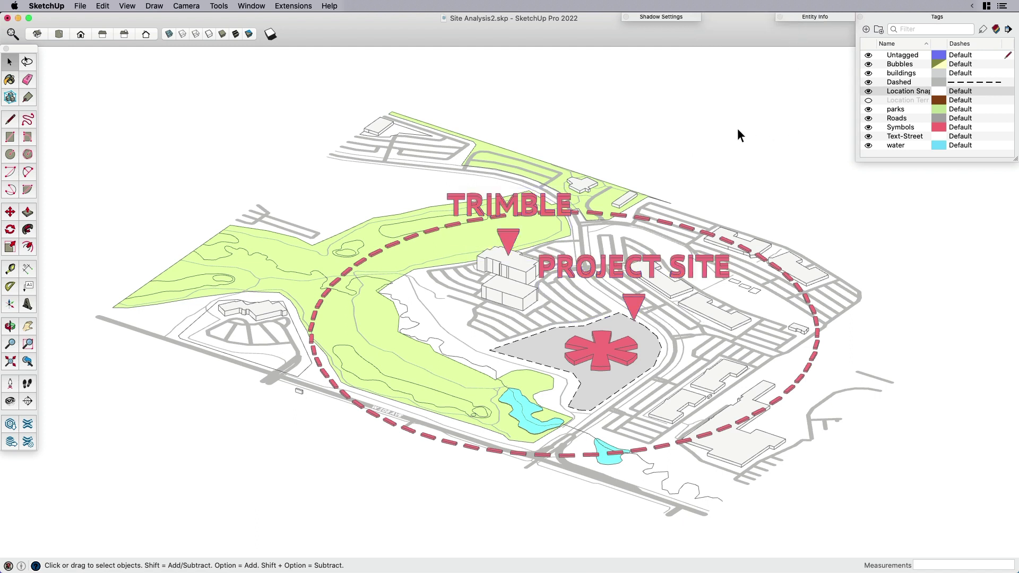
Nudge the PROJECT SITE label slightly up and to the right
click(934, 17)
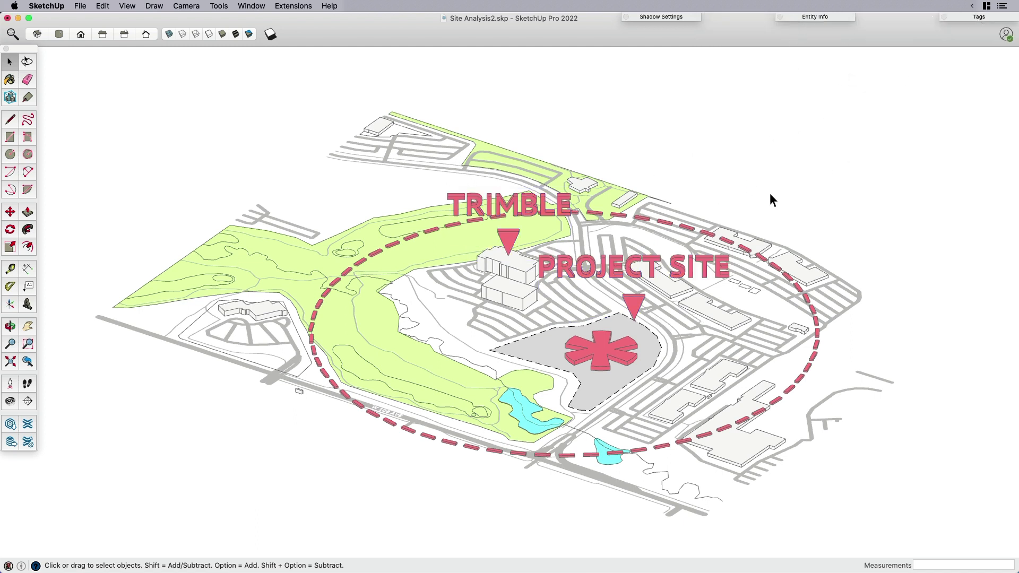
key(o)
drag(607, 447, 594, 428)
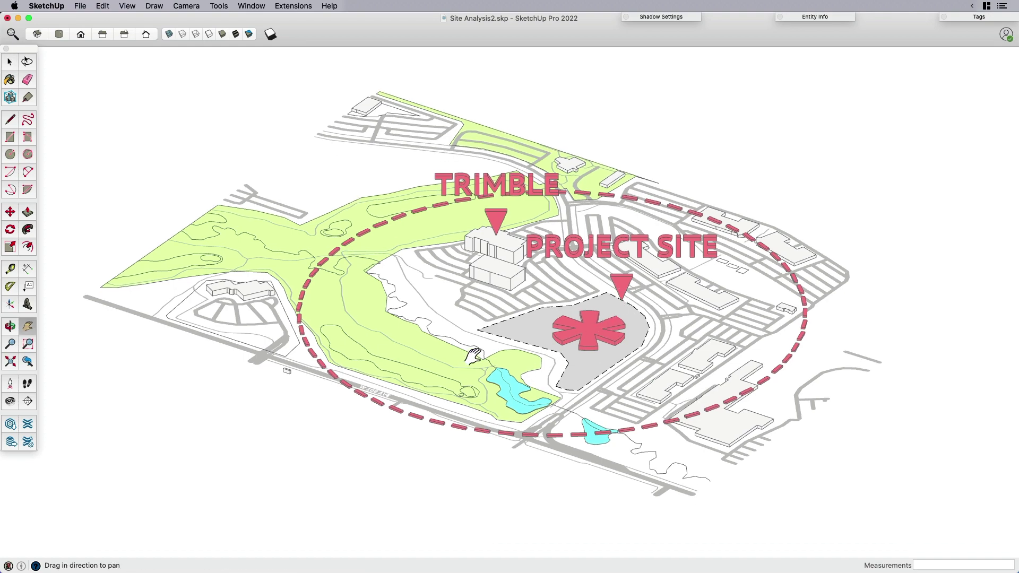
drag(472, 352, 798, 294)
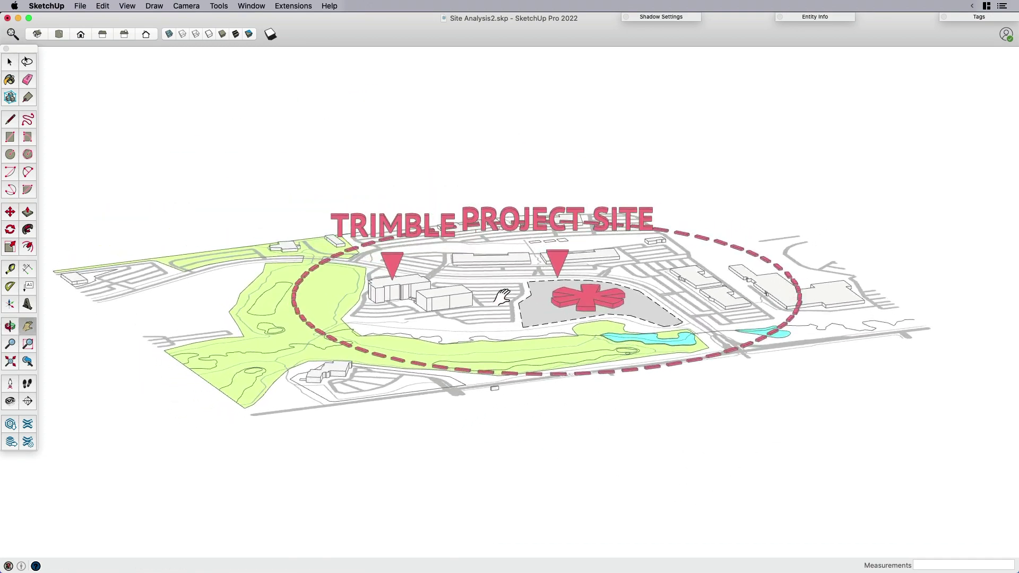
drag(509, 298, 663, 290)
key(space)
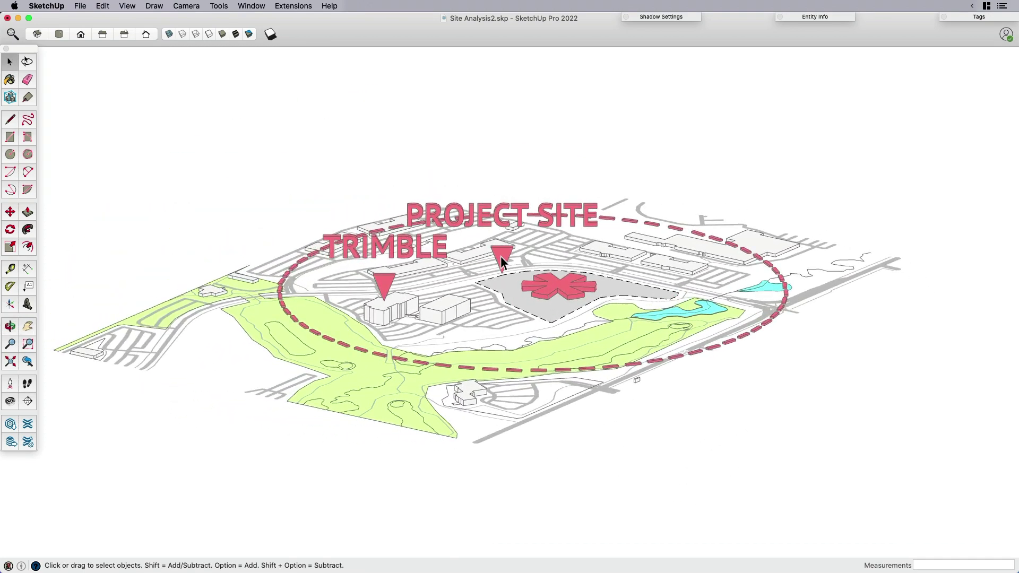
click(501, 257)
key(m)
click(508, 306)
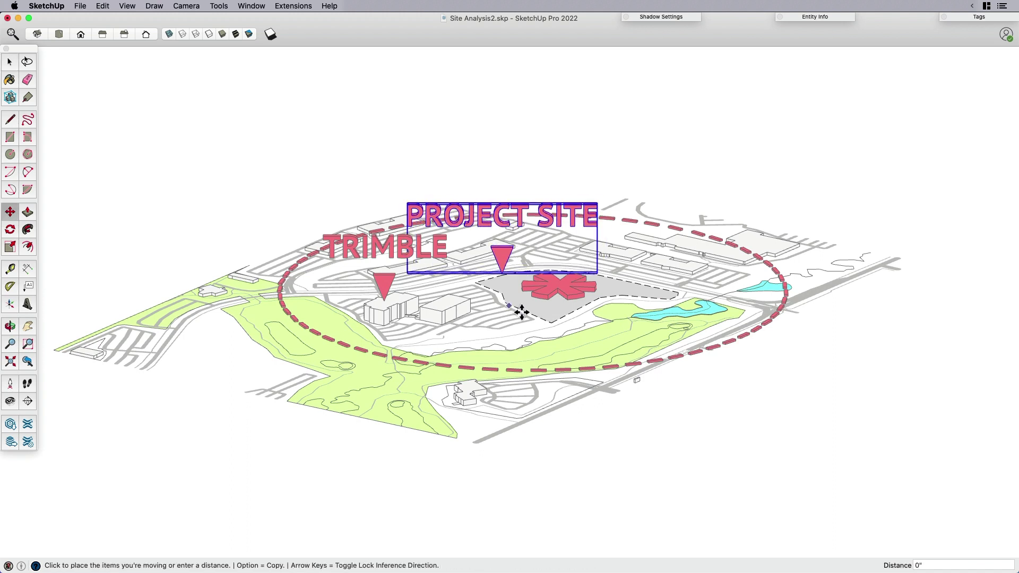
click(525, 310)
Scale the TRIMBLE label to about 0.63 and move it just above its building
key(space)
click(404, 254)
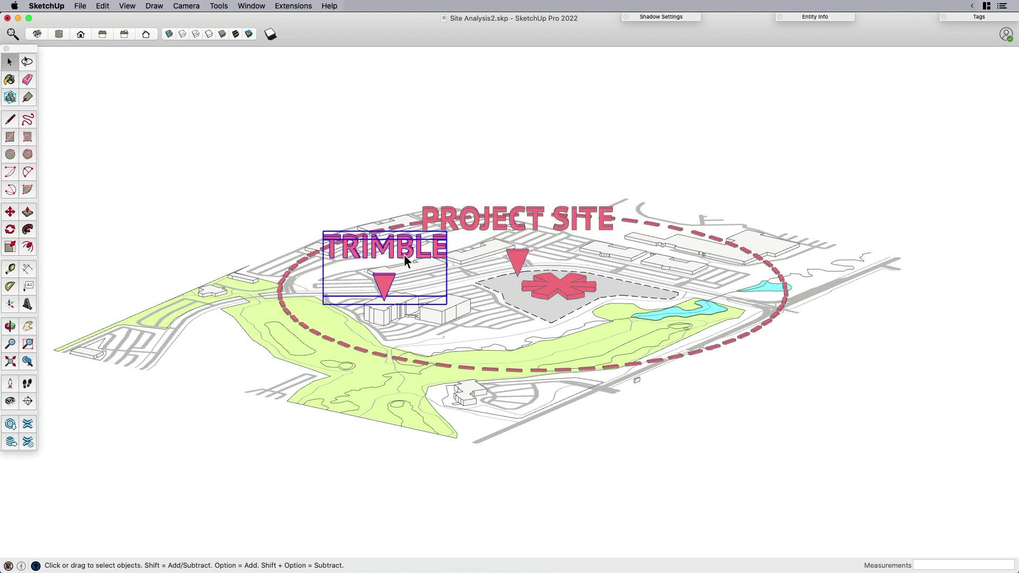
key(s)
click(447, 236)
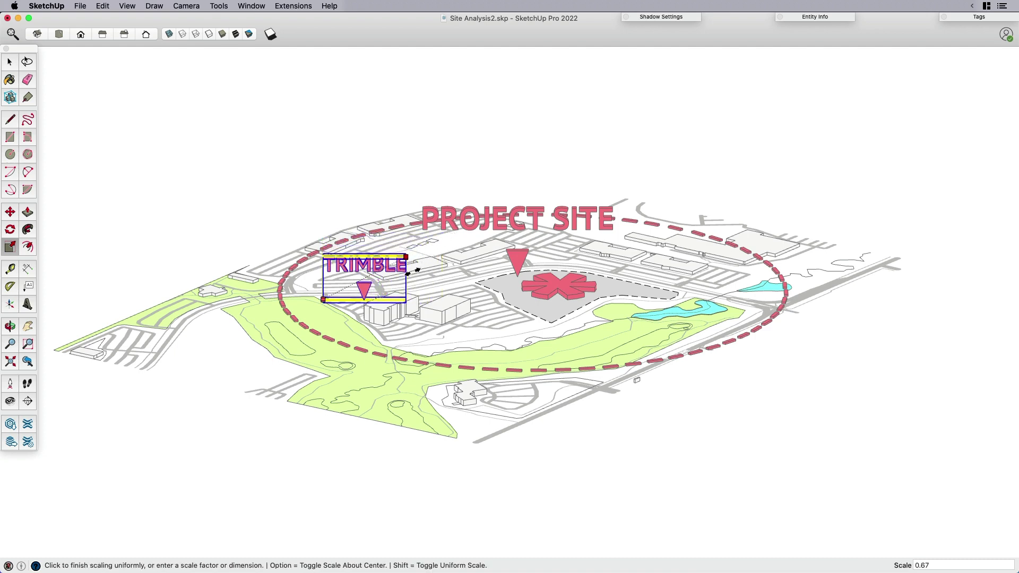
click(404, 276)
key(m)
scroll(392, 303, up, 5)
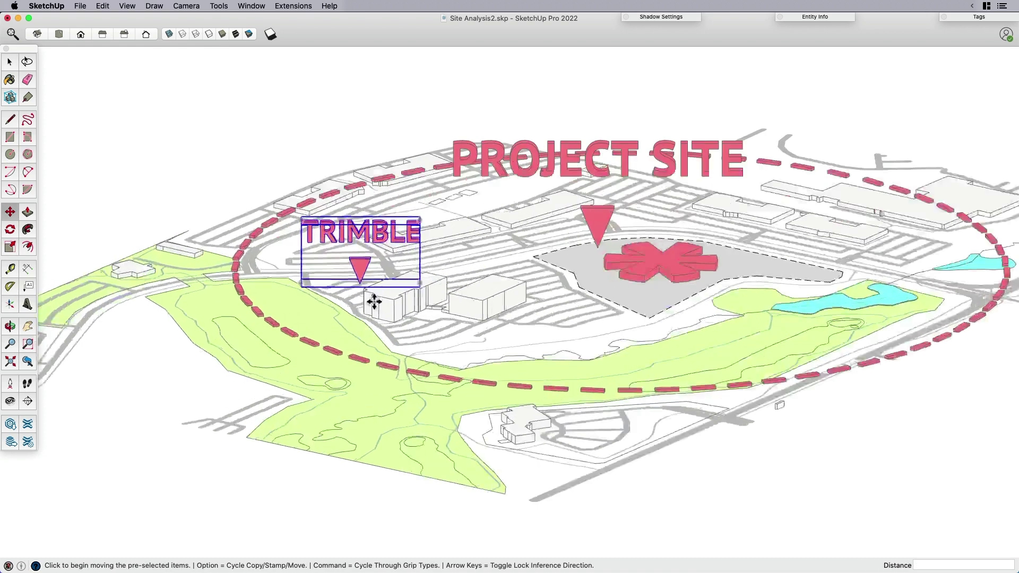
click(355, 282)
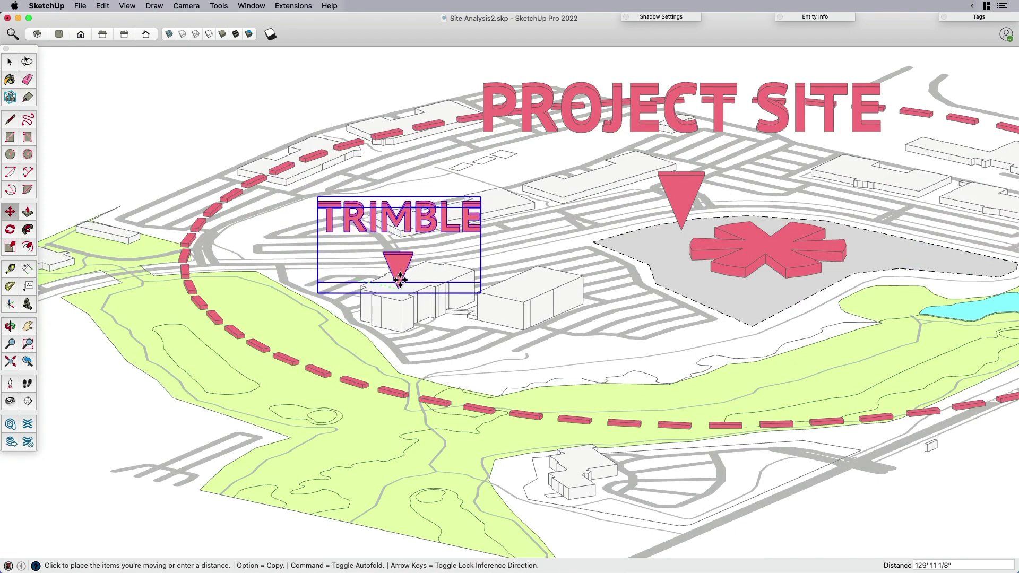
click(394, 278)
Inspect the arrow triangle inside the TRIMBLE group, then return to the model
key(space)
scroll(413, 248, down, 3)
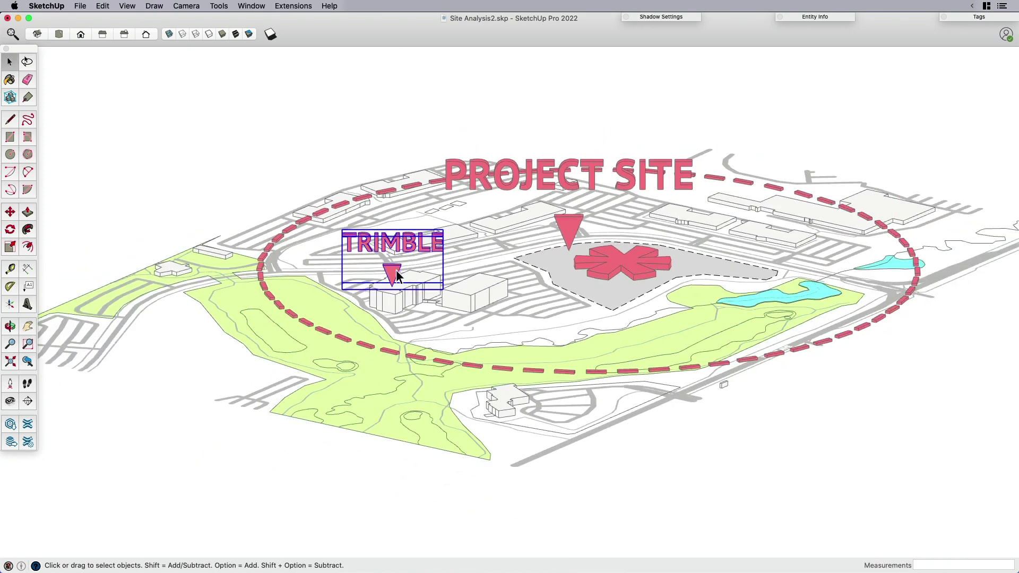
double_click(396, 270)
scroll(395, 271, up, 3)
click(401, 274)
double_click(397, 269)
scroll(397, 269, down, 2)
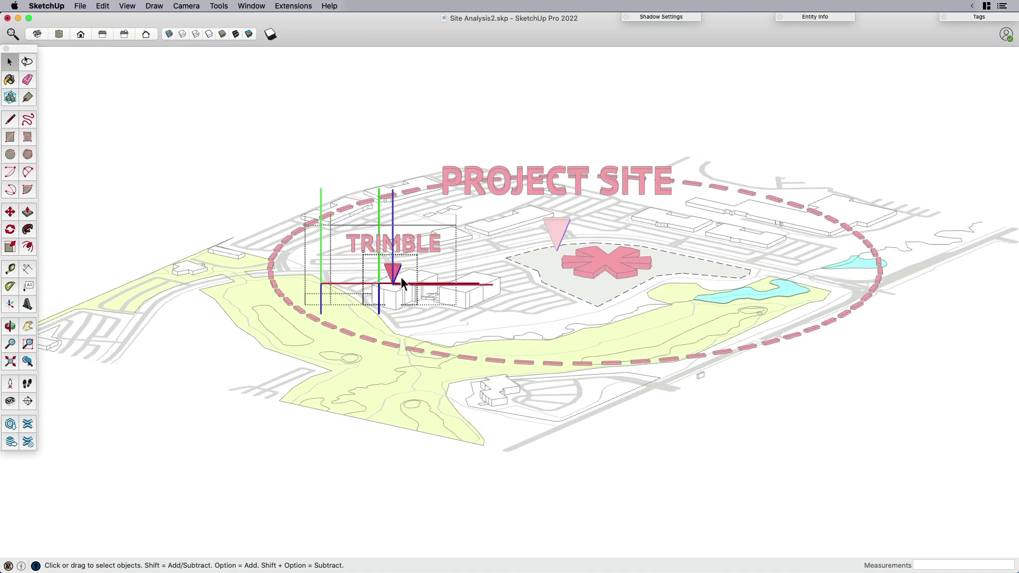
key(Escape)
key(Escape)
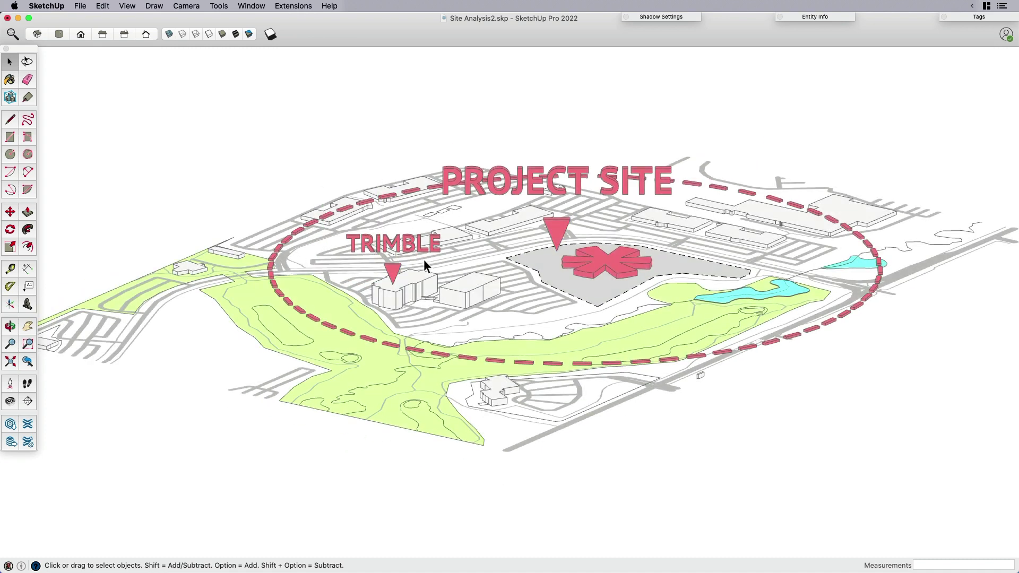
click(422, 254)
click(516, 189)
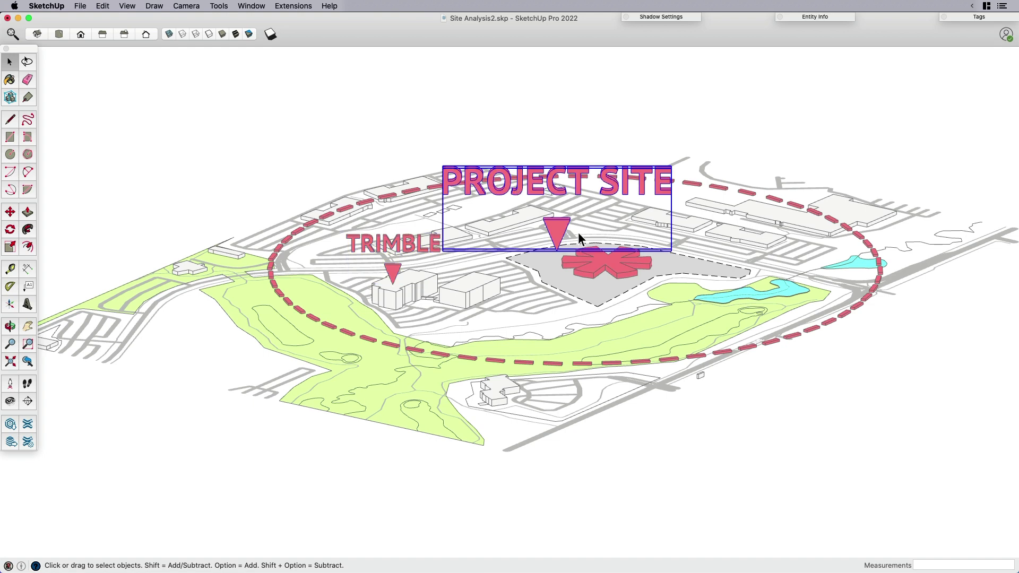
key(m)
middle_drag(606, 238, 580, 305)
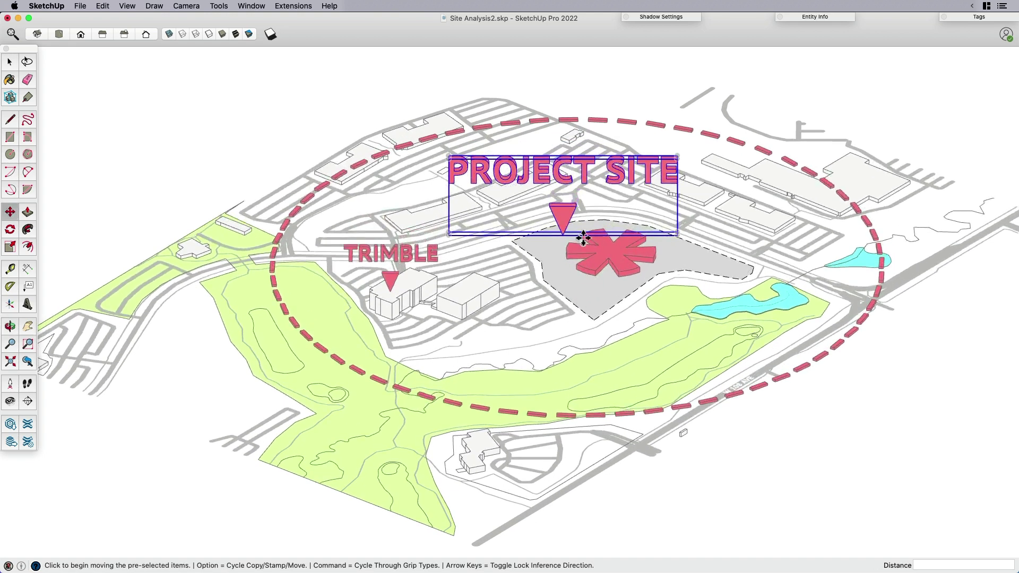
key(space)
click(760, 470)
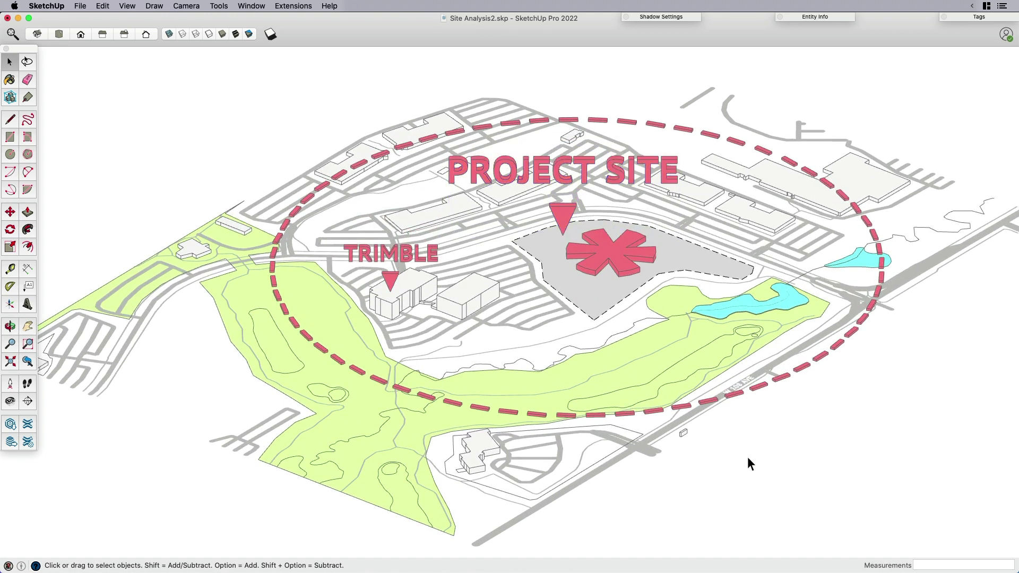
click(392, 256)
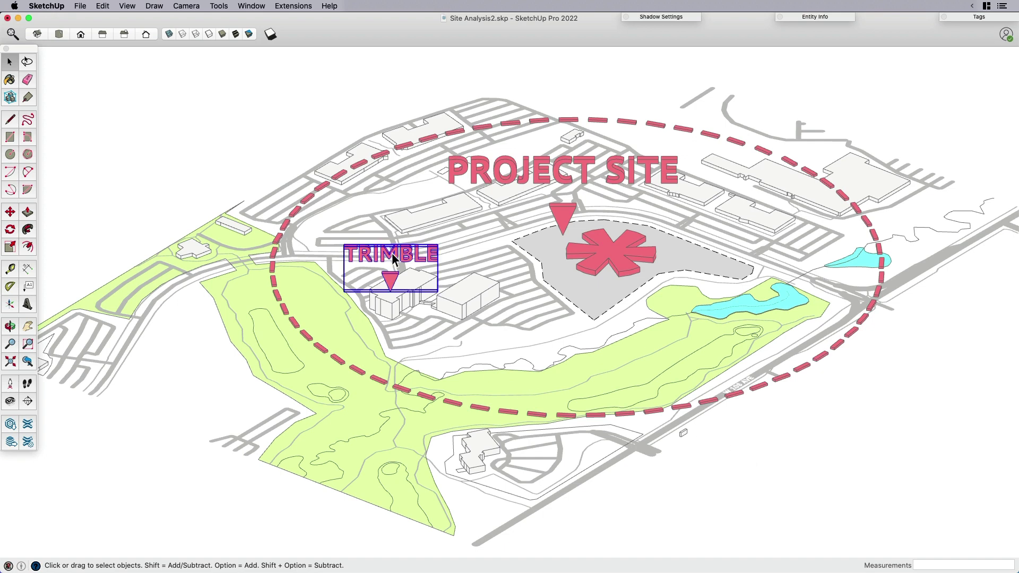
key(m)
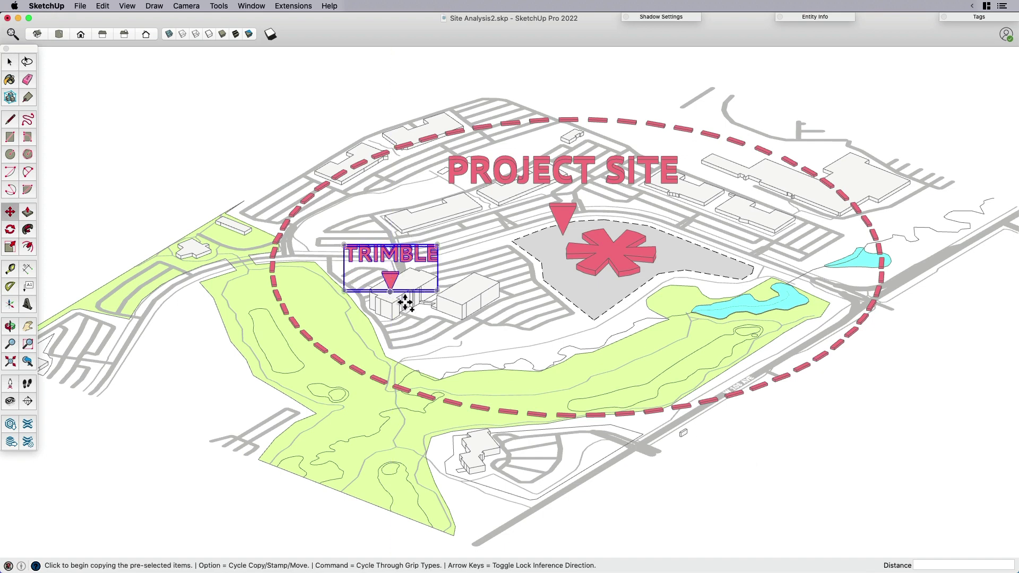
key(space)
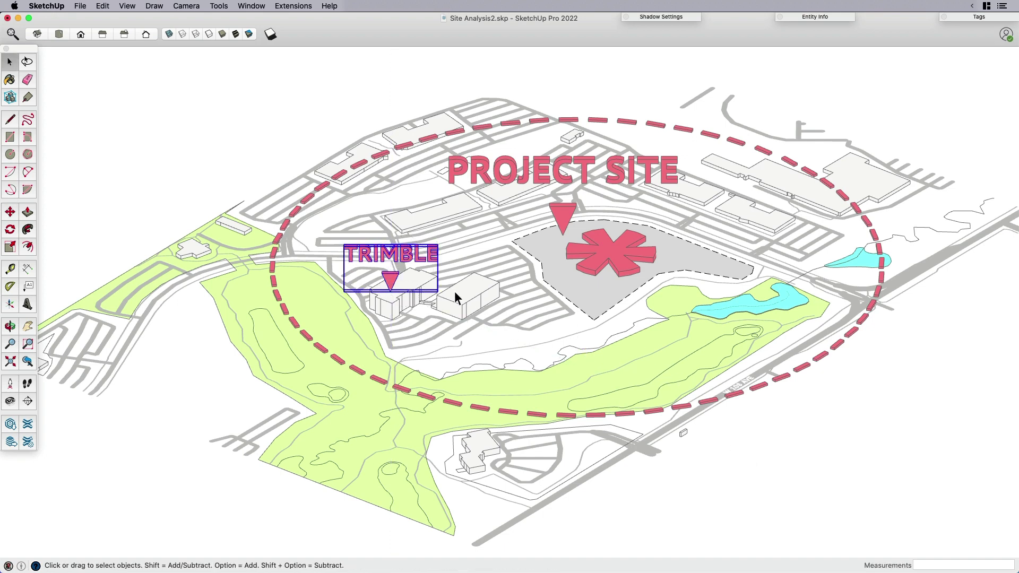
click(277, 138)
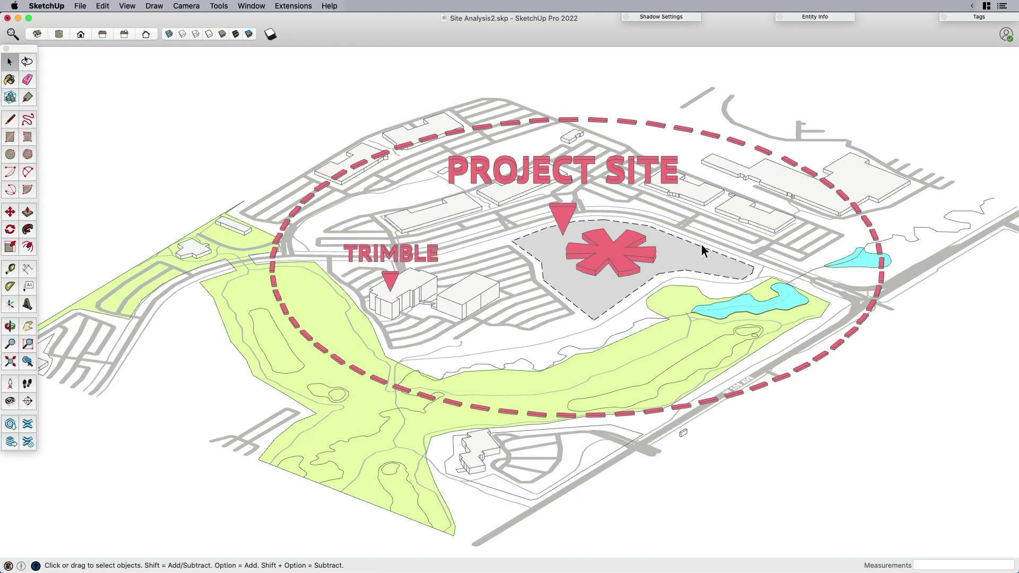
key(o)
drag(668, 274, 637, 306)
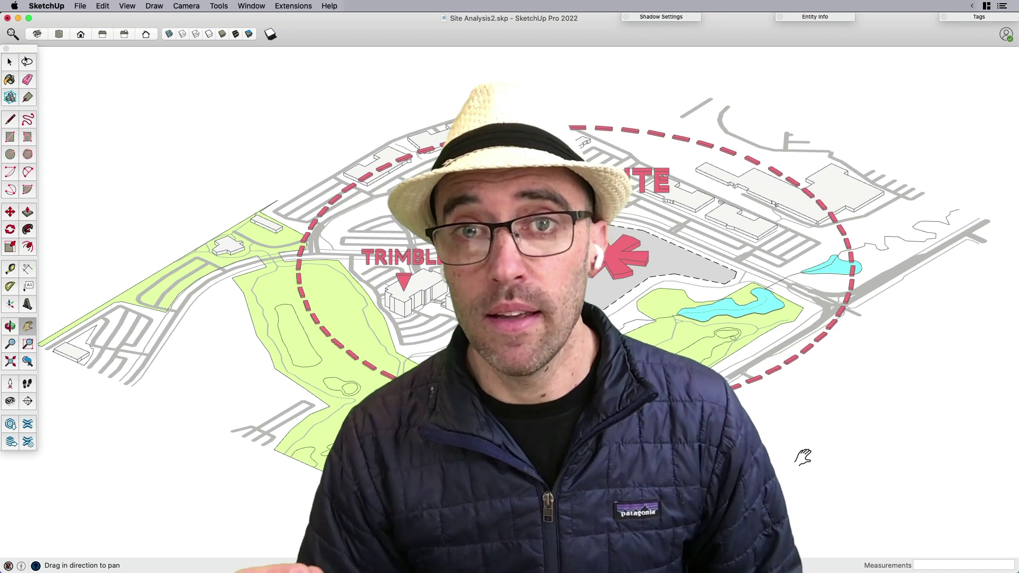
scroll(560, 242, up, 3)
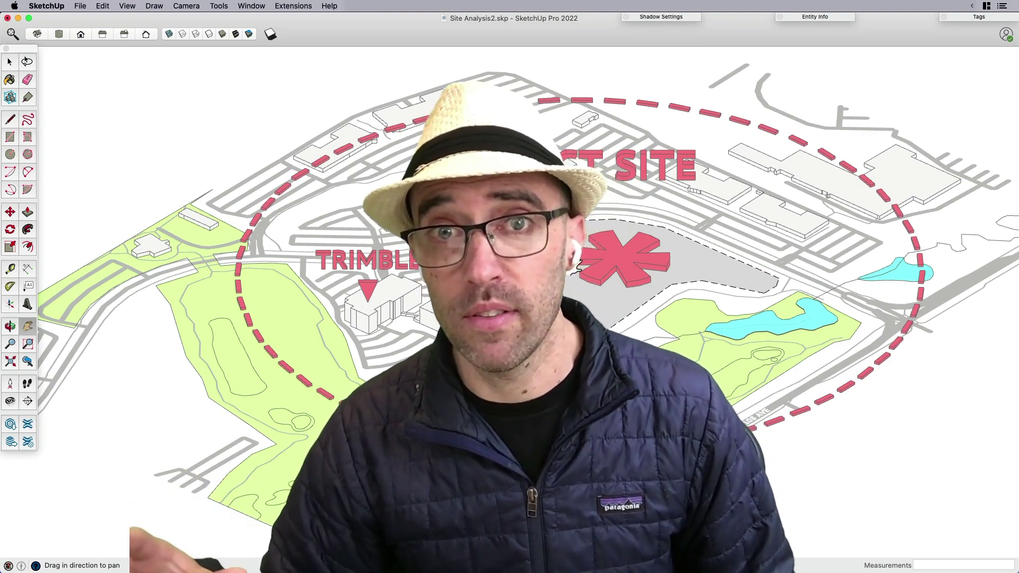
middle_drag(739, 252, 570, 401)
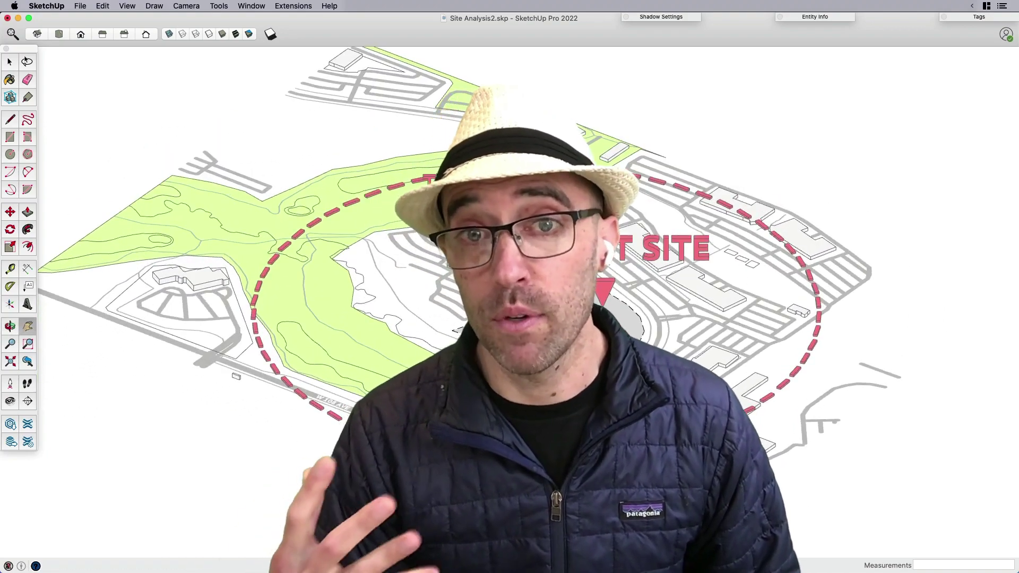